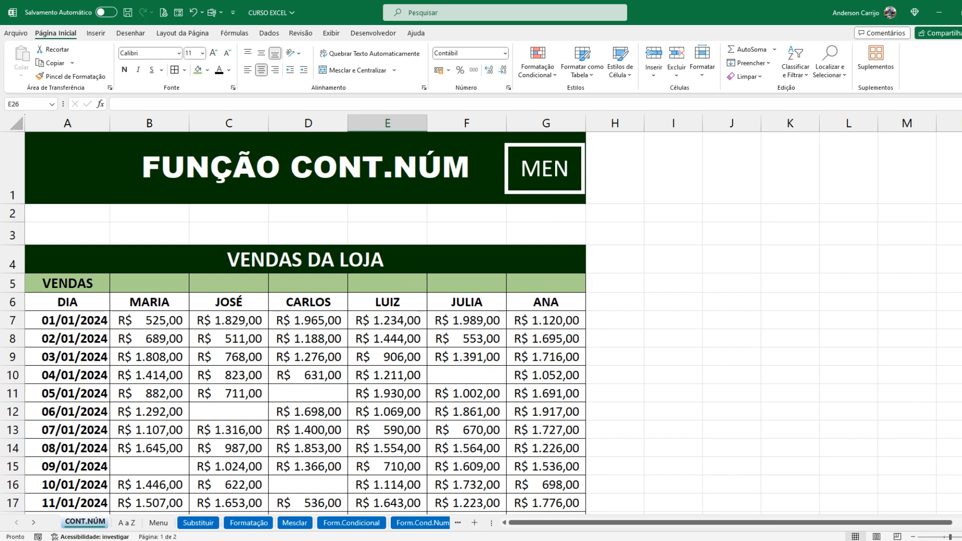
Step: Insert a blank row above the 02/01/2024 sales row and enter the date 01/01/2024 in A8
scroll(481, 323, "down", 3)
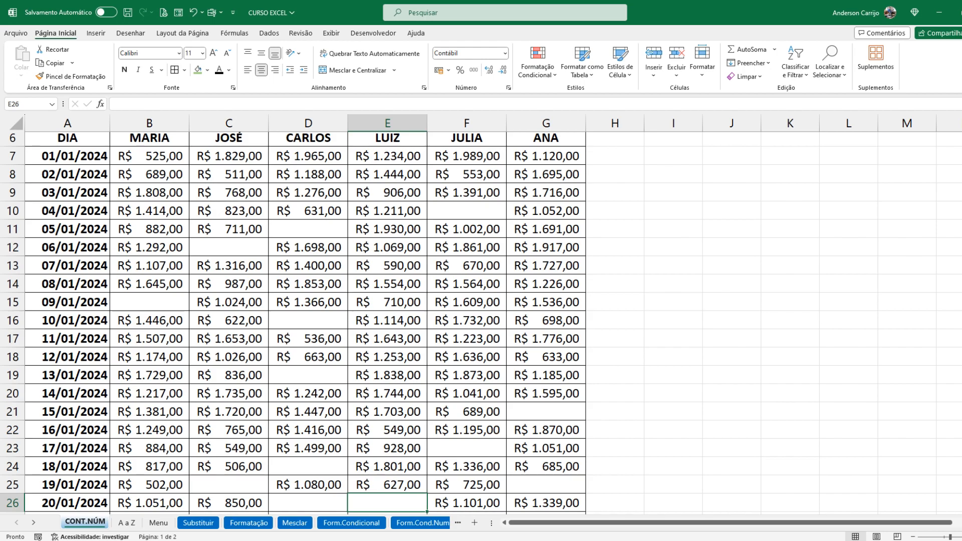
scroll(481, 323, "down", 4)
scroll(482, 323, "up", 6)
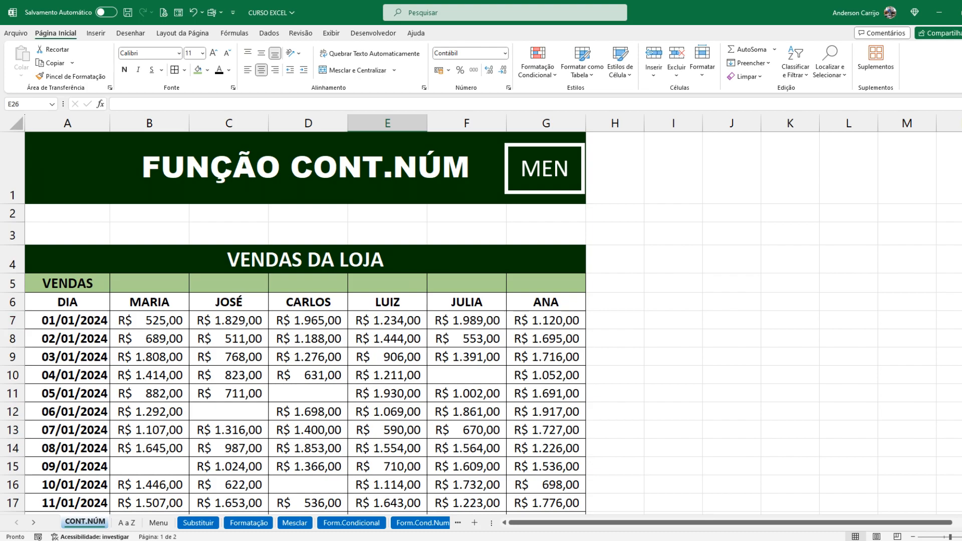
right_click(15, 339)
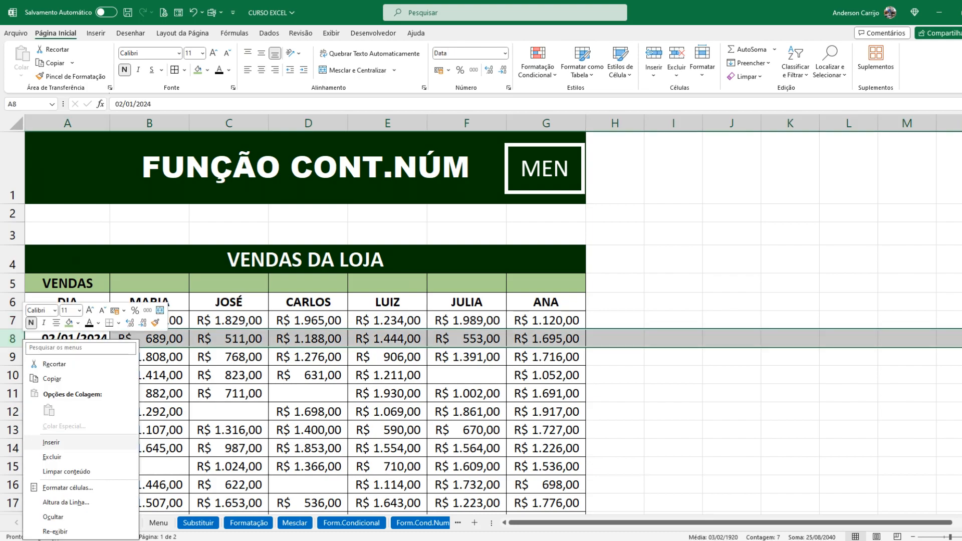
left_click(51, 442)
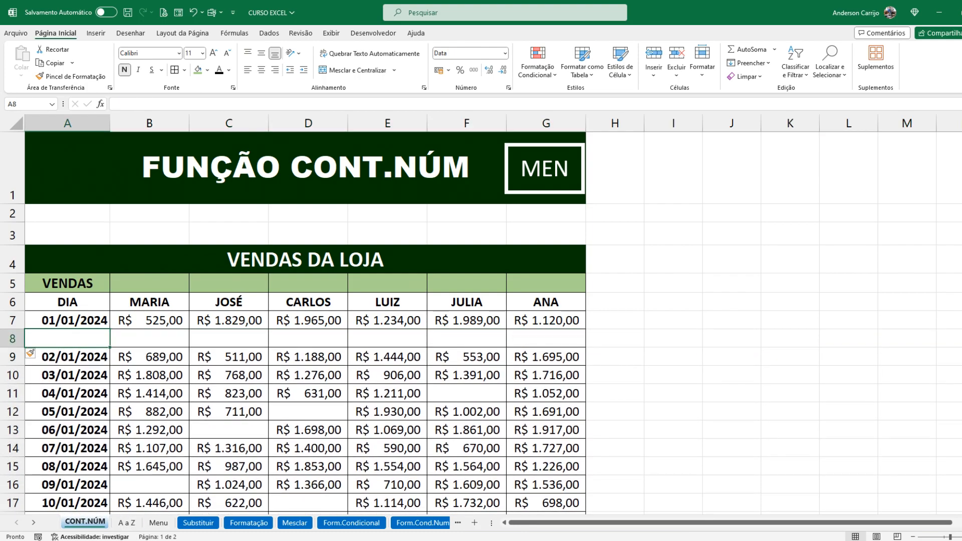
type("01/01/2024")
key("Tab")
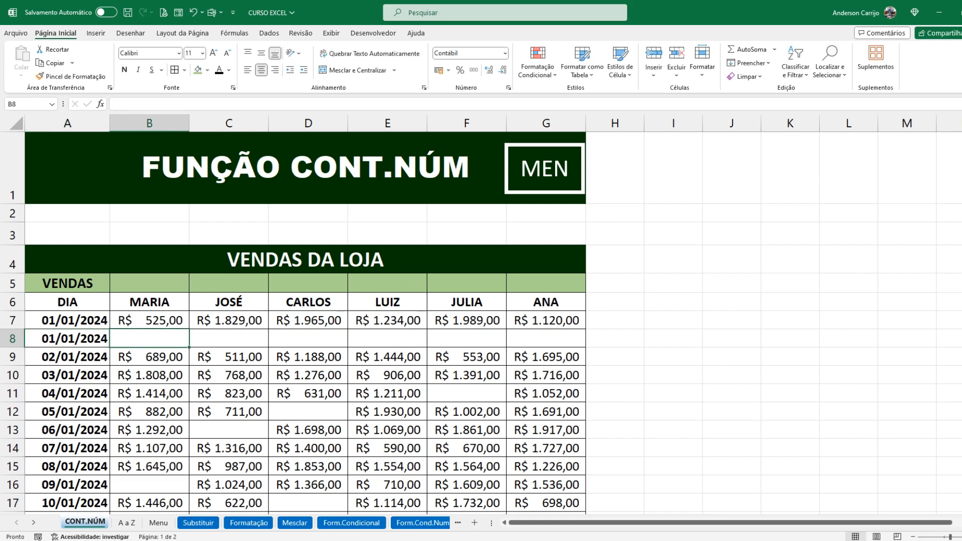
Step: Enter the second set of 01/01/2024 sales: 400 in B8, 50 in D8 and 150 in E8
type("4000")
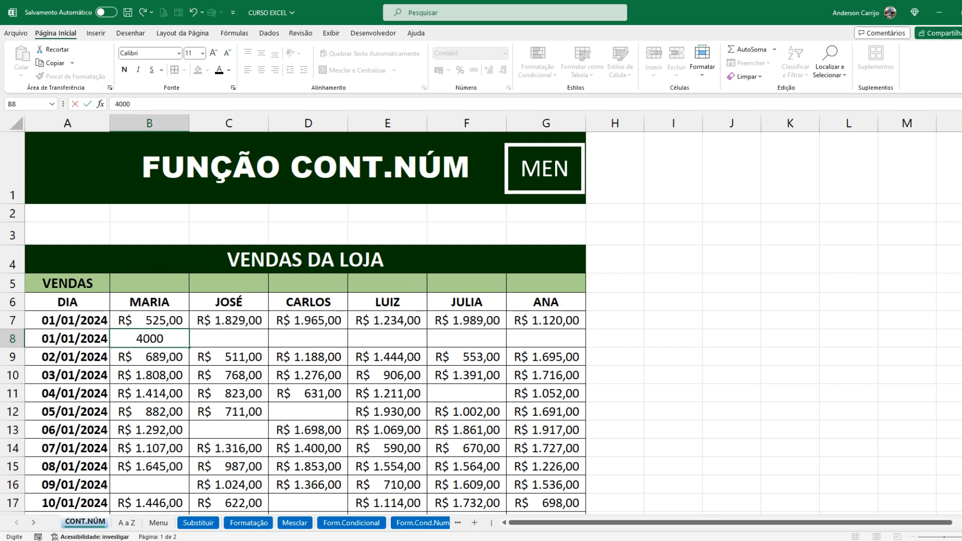
key("BackSpace")
key("Return")
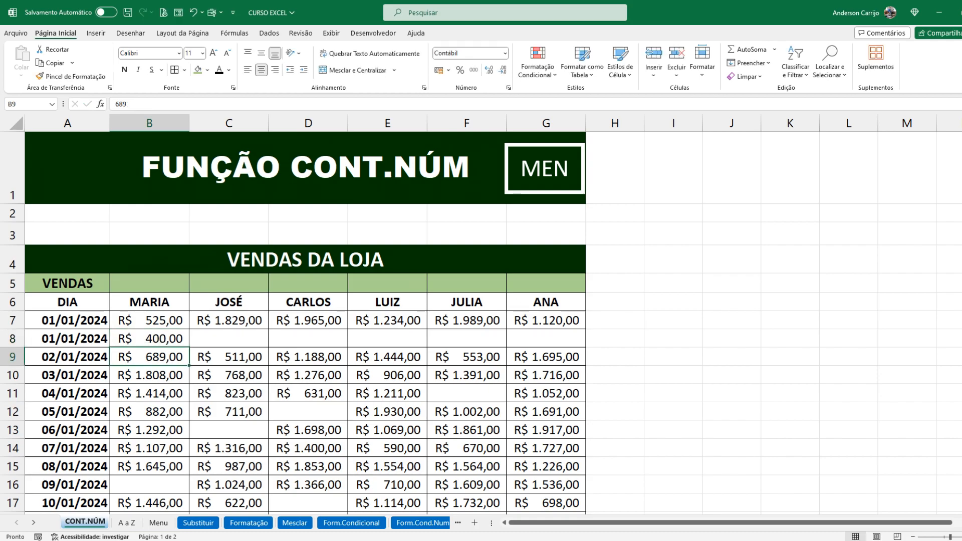
key("Up")
key("Right")
key("Right")
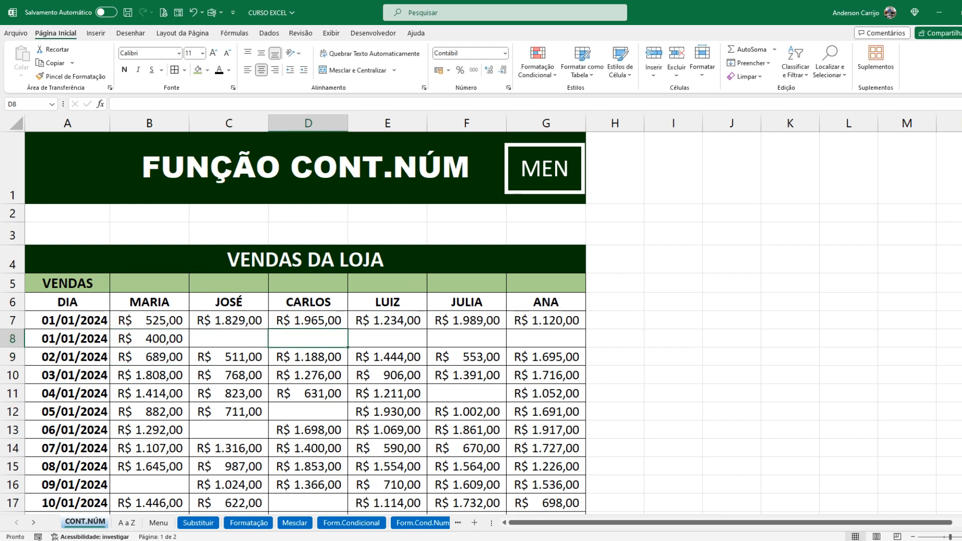
type("50")
key("Tab")
type("150")
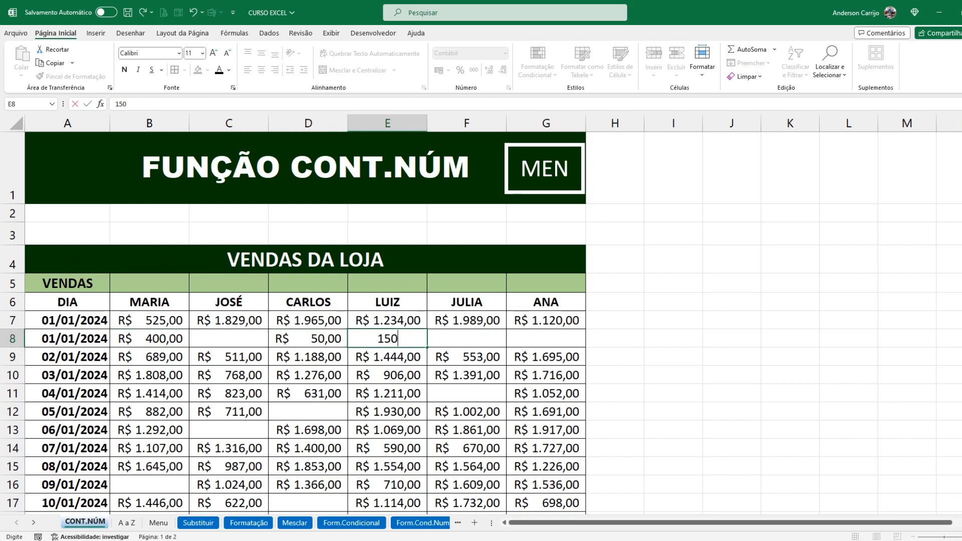
key("Tab")
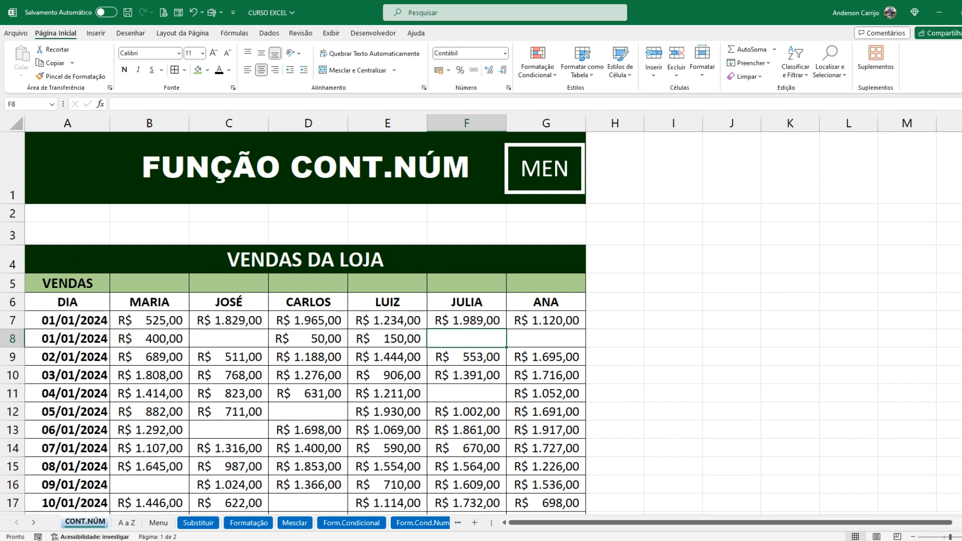
Step: Insert a blank row above the 09/01/2024 sales row and enter the date 08/01/2024 in A16
scroll(306, 321, "down", 9)
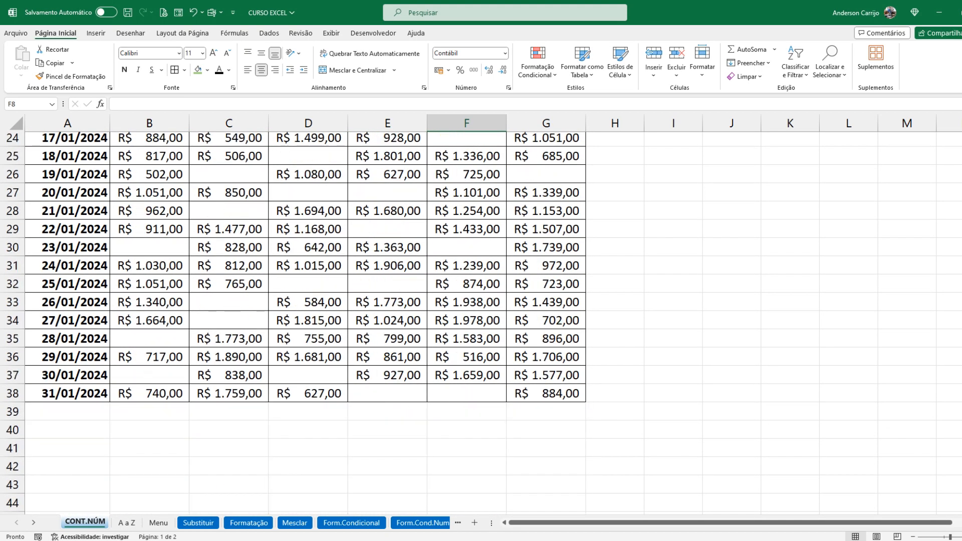
scroll(306, 321, "up", 8)
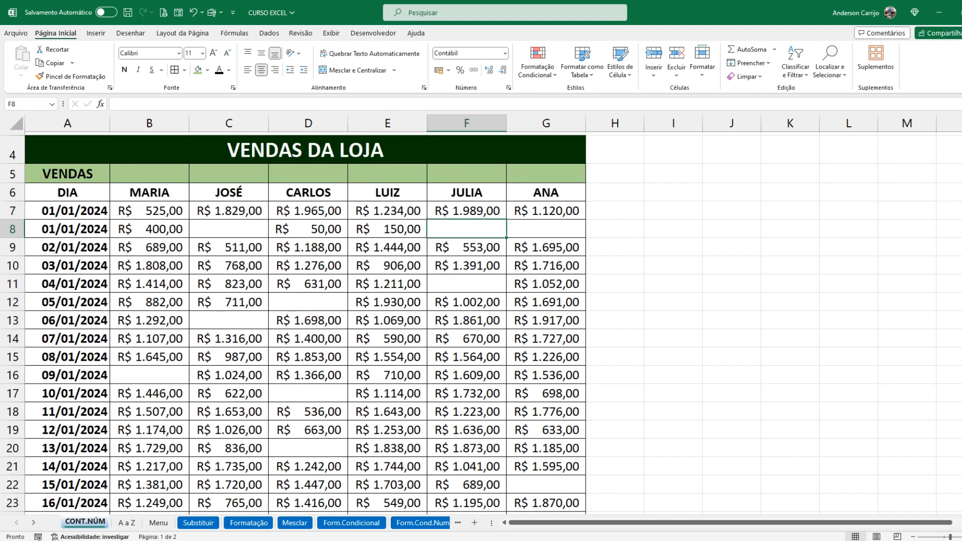
scroll(306, 321, "up", 1)
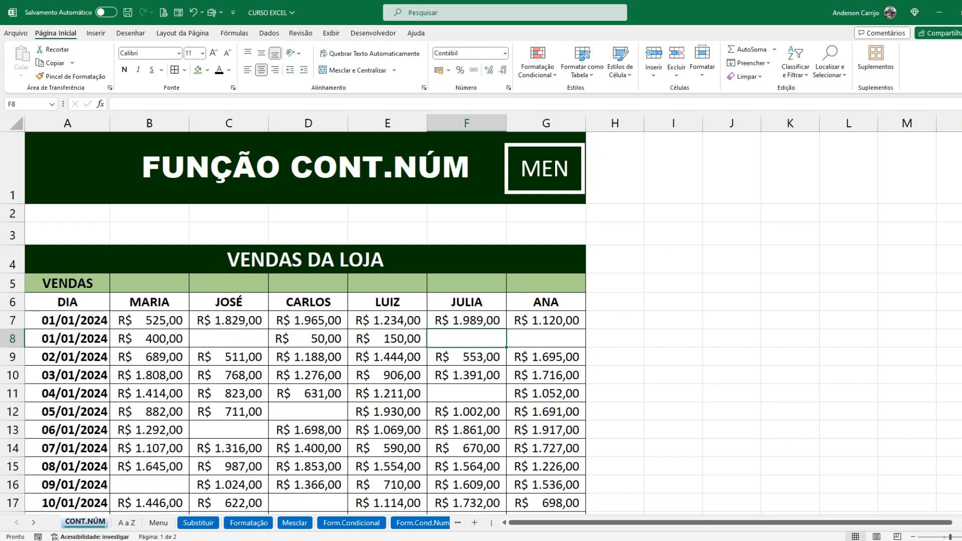
scroll(305, 321, "down", 1)
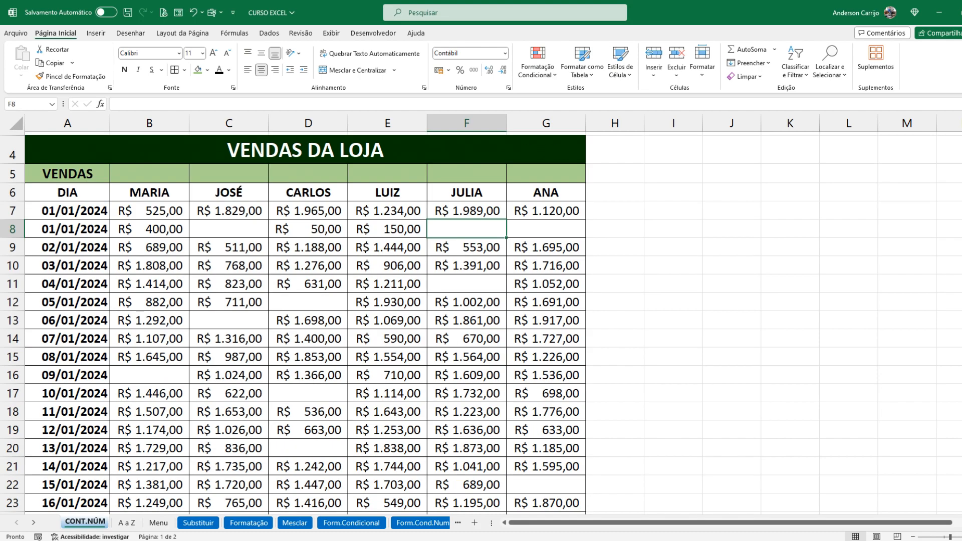
left_click(12, 375)
right_click(13, 375)
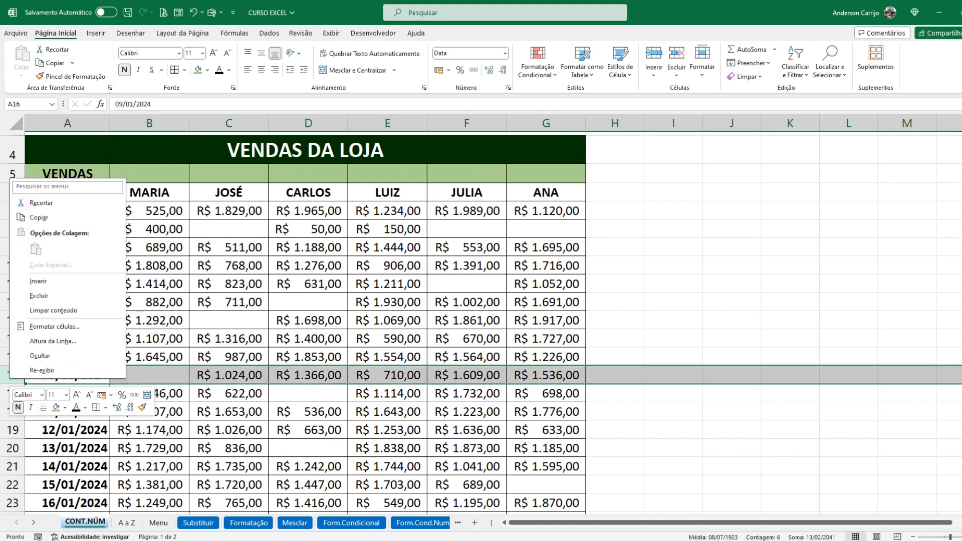
left_click(35, 281)
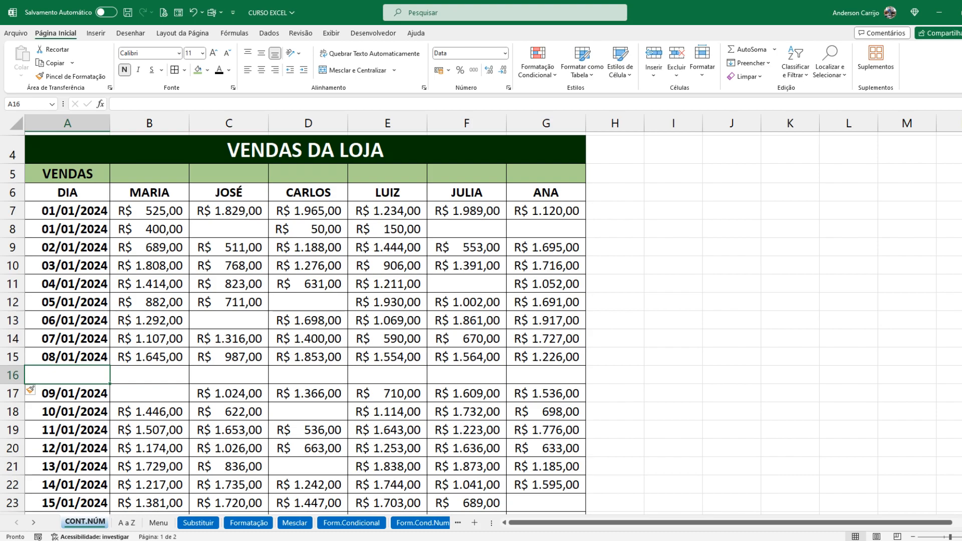
type("08/01/")
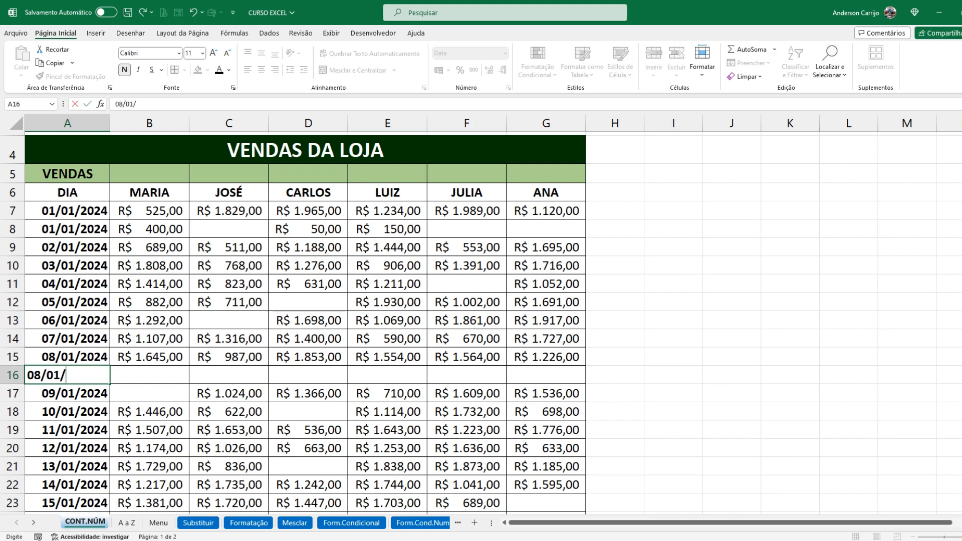
type("2024")
key("Tab")
Step: Enter the additional 08/01/2024 sales: 1500 in B16 and 1000 in E16
type("1.5")
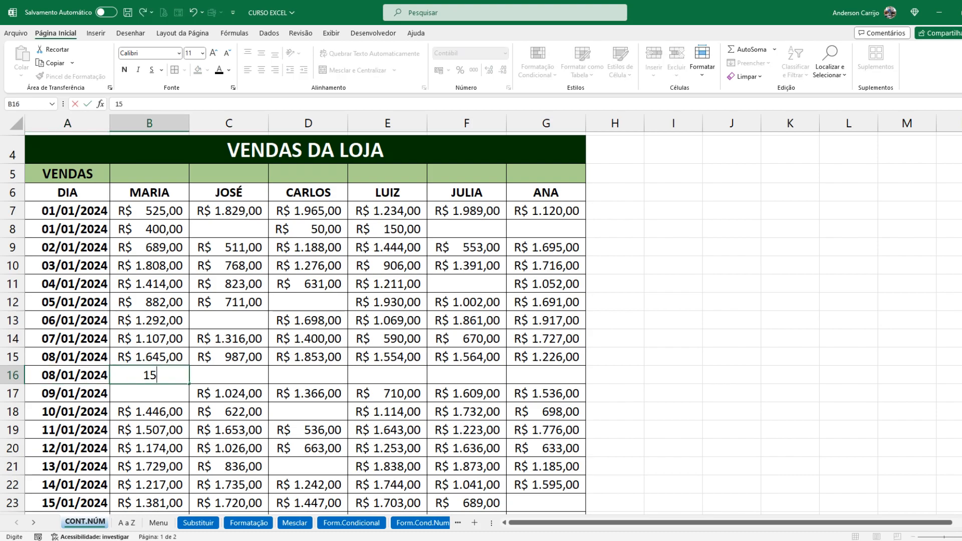
type("00")
key("Tab")
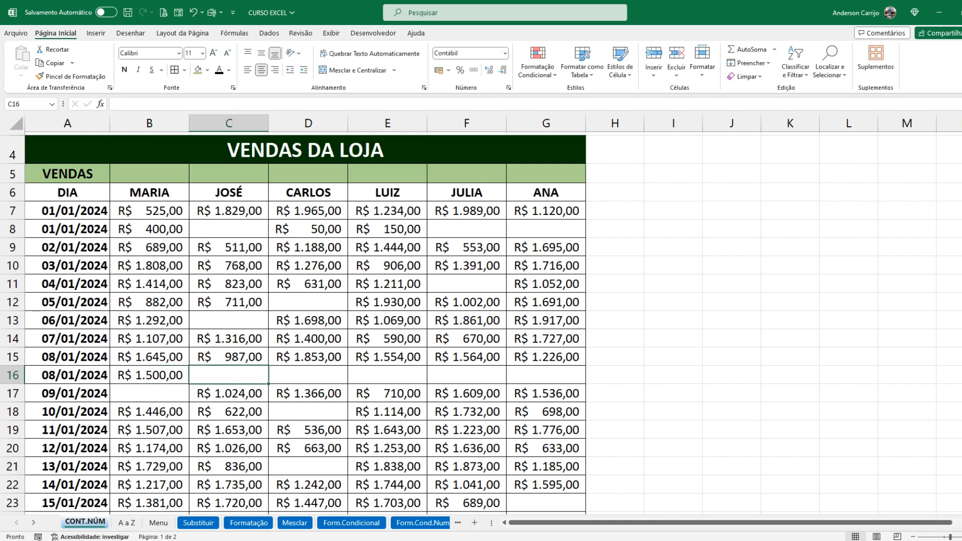
key("Tab")
key("Tab")
type("1000")
key("Tab")
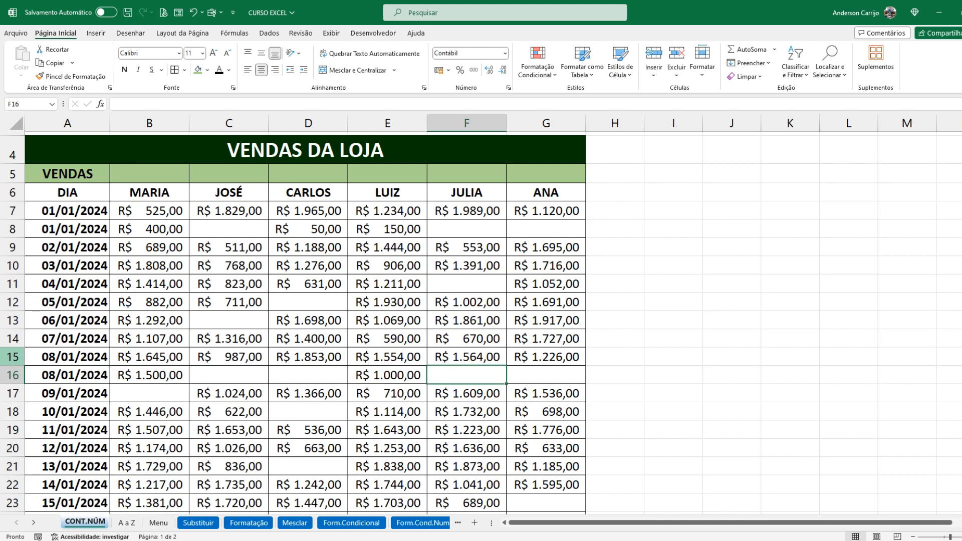
Step: Count the first seller's sales in B5 with the formula =CONT.NÚM(B6:B39)
scroll(321, 321, "up", 1)
left_click(149, 229)
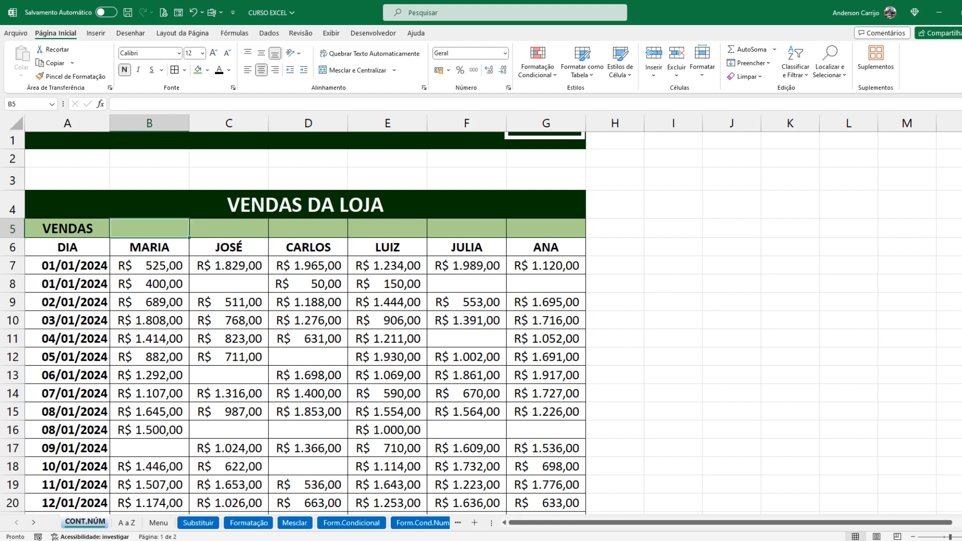
type("=")
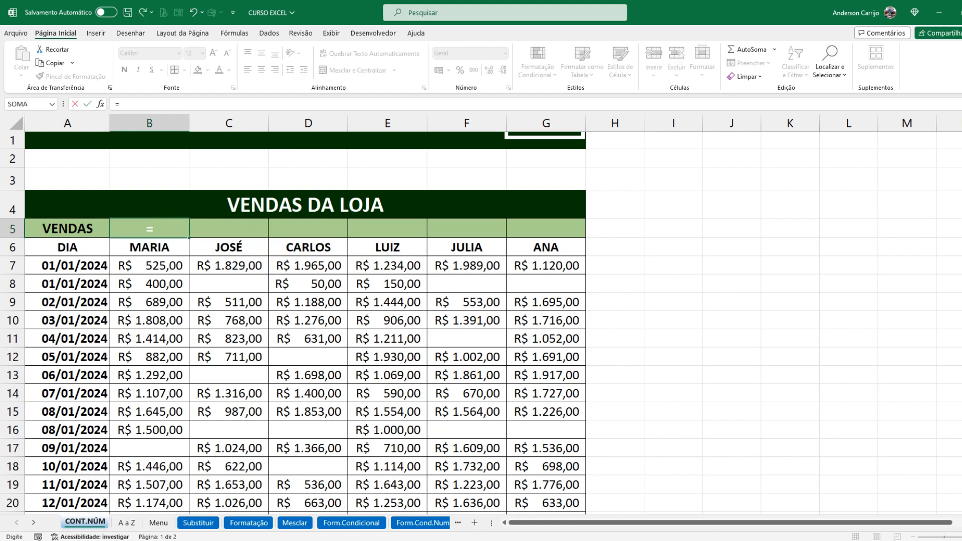
key("Escape")
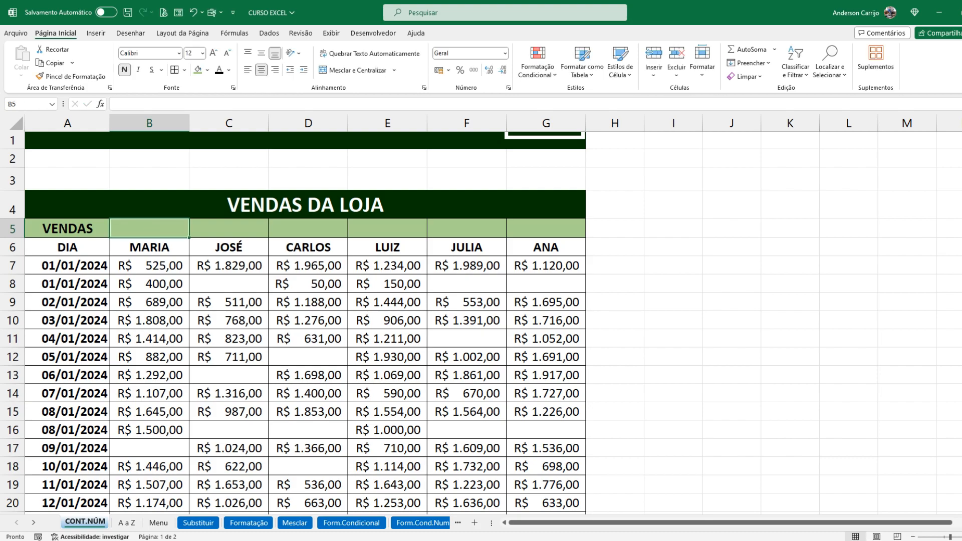
type("=CO")
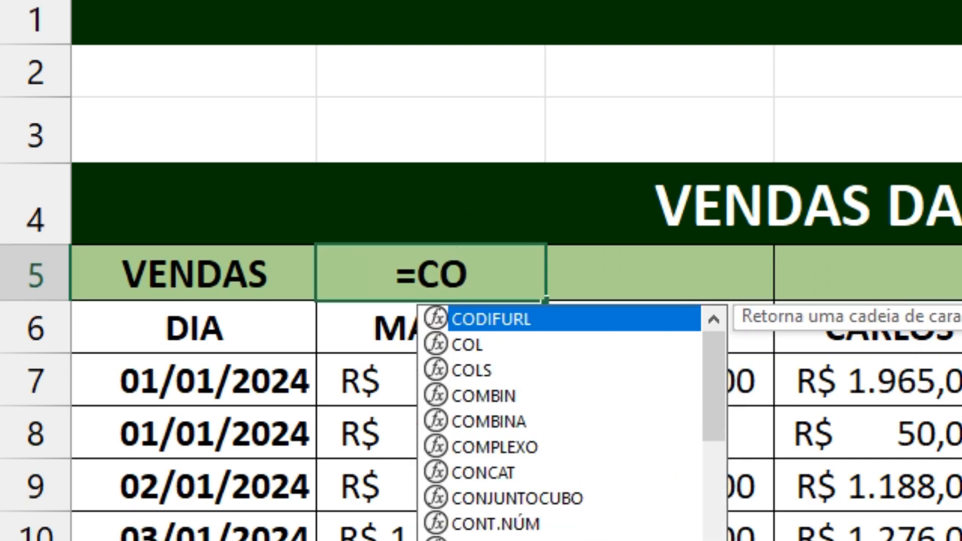
type("NT")
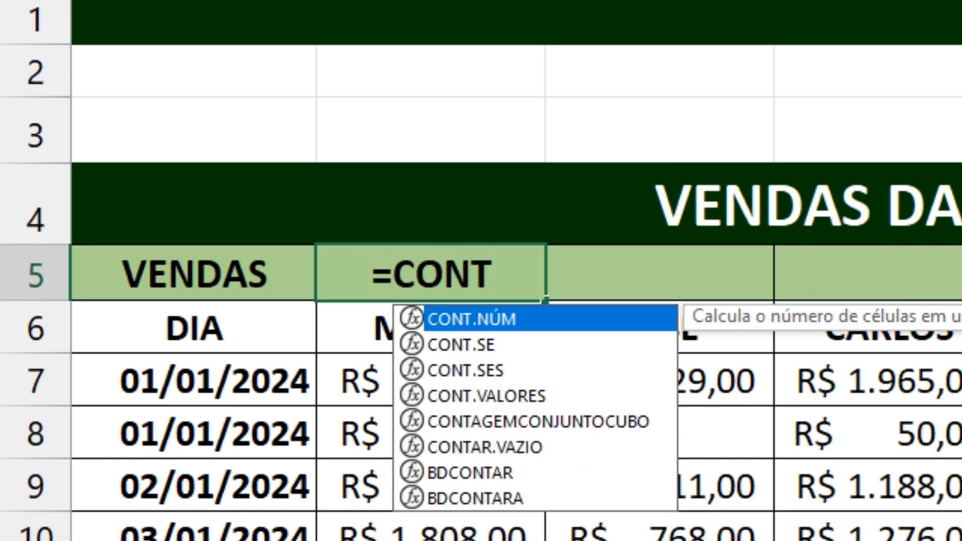
type(".")
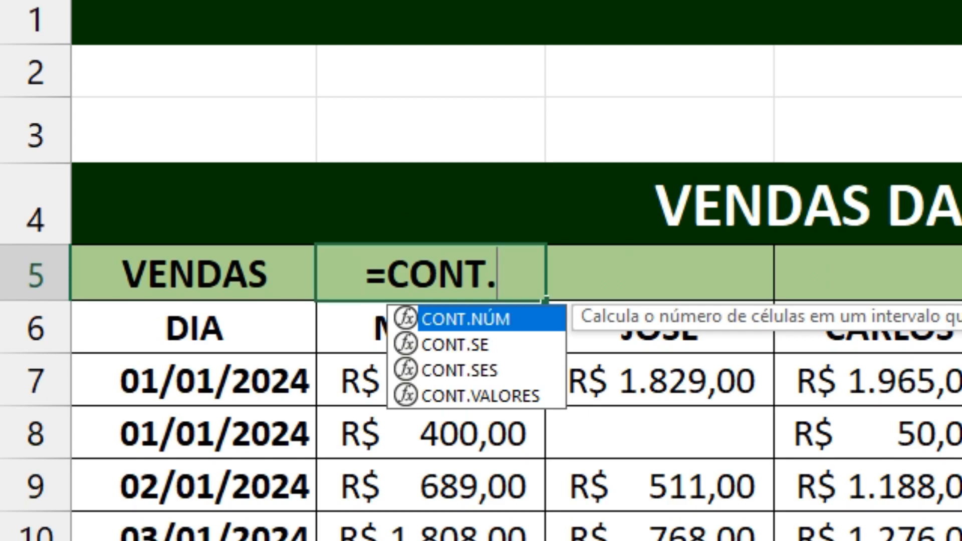
key("Tab")
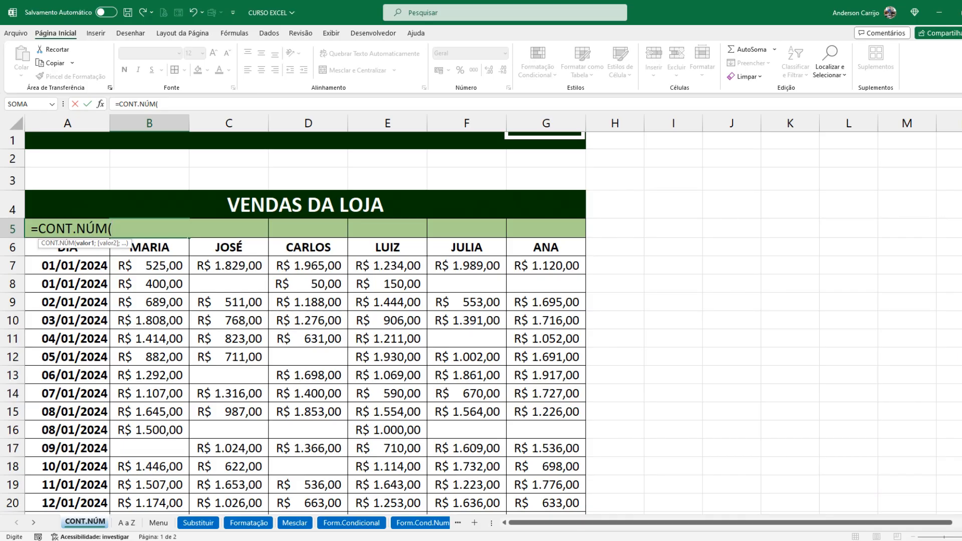
left_click_drag(120, 251, 186, 481)
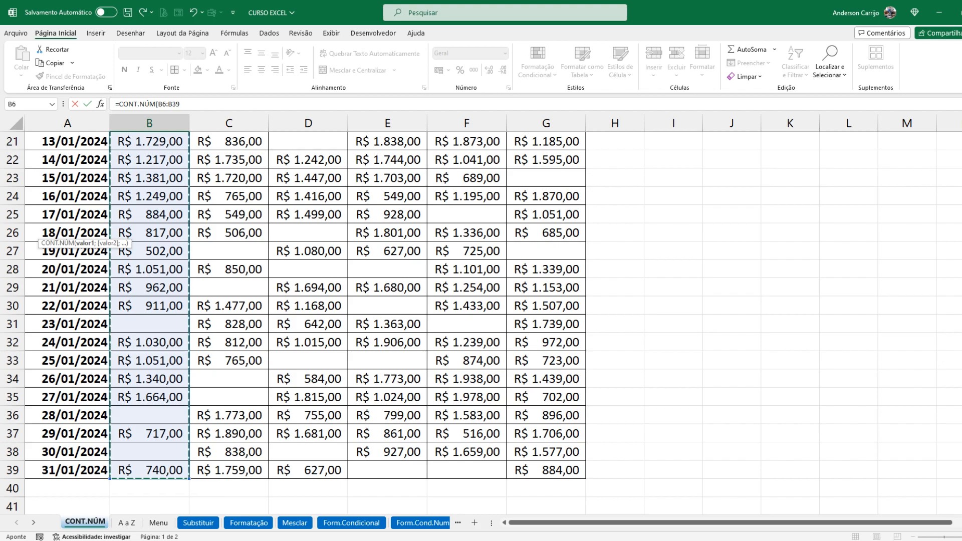
scroll(301, 320, "up", 6)
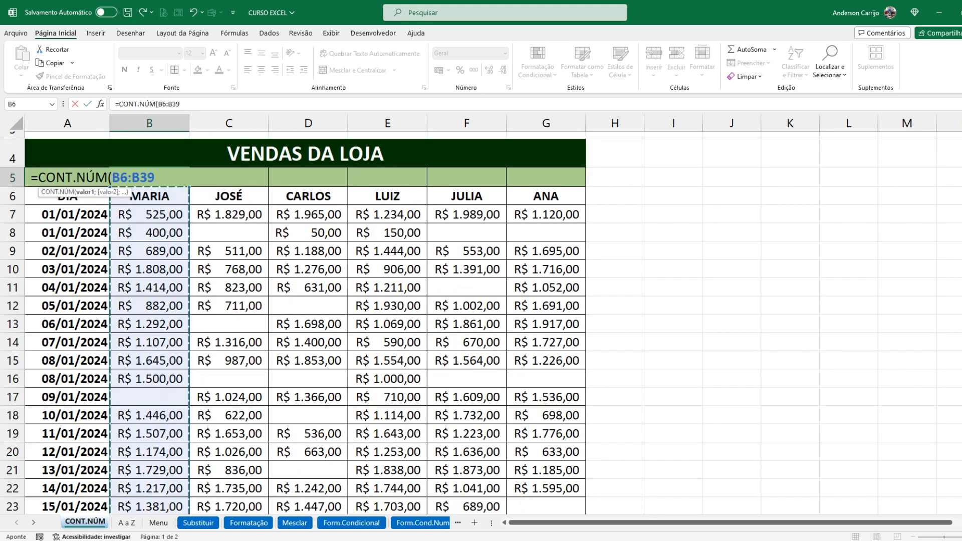
type(")")
key("Return")
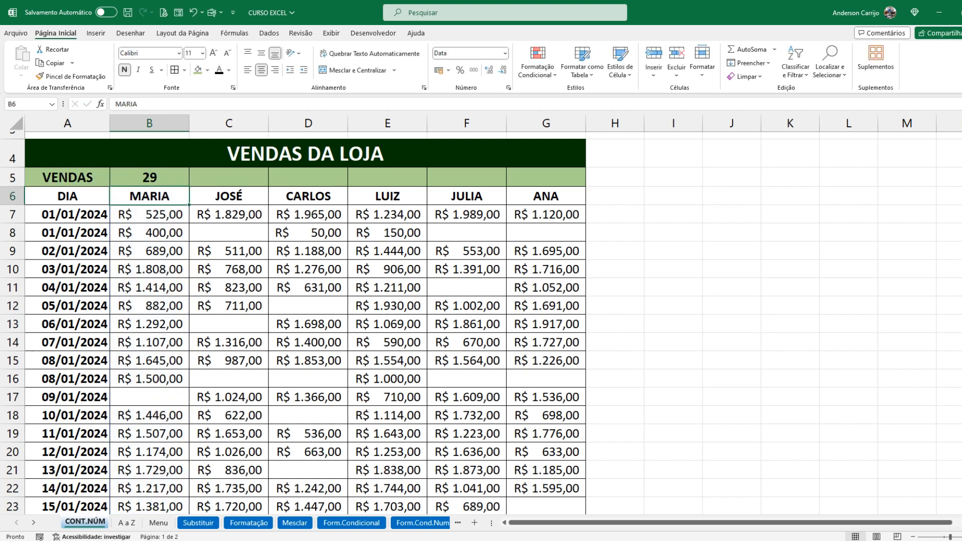
Step: Fill the CONT.NÚM formula from B5 across the VENDAS row to G5
left_click(149, 178)
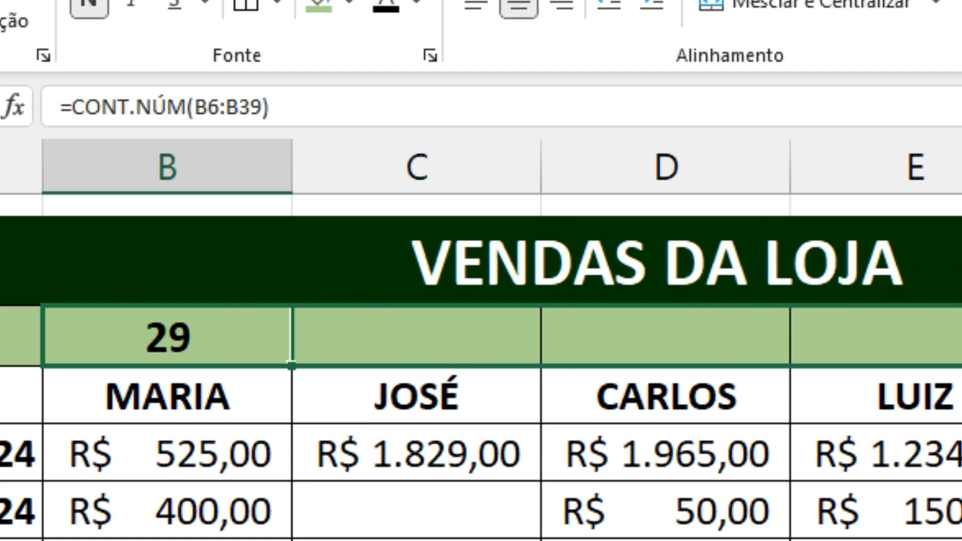
left_click_drag(292, 366, 961, 351)
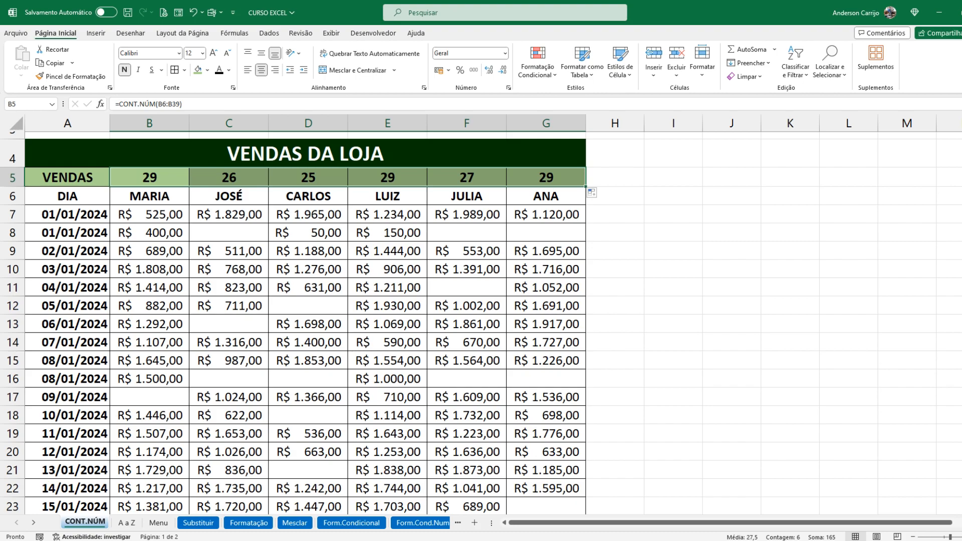
Step: Clear the last seller's sales values for 02/01/2024 to 05/01/2024 in G9:G12
left_click(547, 306)
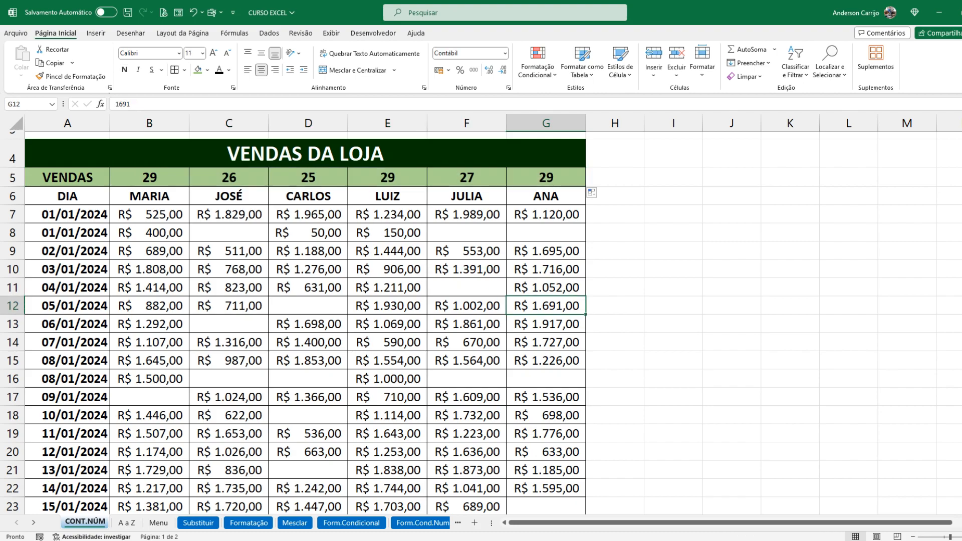
key("Delete")
key("Up")
key("Delete")
key("Up")
key("Delete")
key("Up")
key("Delete")
Step: Clear the last seller's sales values for 12/01/2024 to 14/01/2024 in G20:G22
key("Up")
key("Down")
key("ctrl+Down")
key("Down")
key("Down")
key("Down")
key("Down")
key("Down")
key("Down")
key("Down")
key("Down")
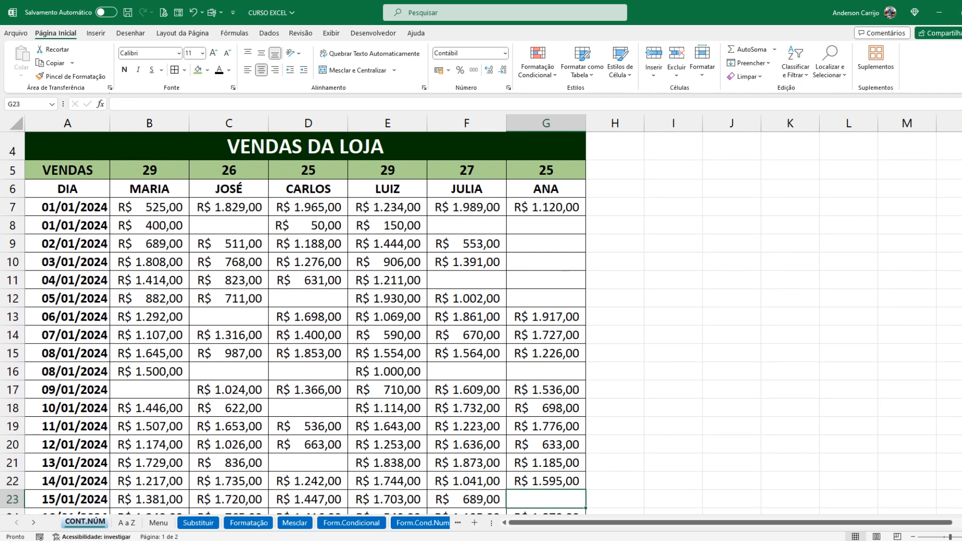
key("Down")
key("Delete")
key("Up")
key("Delete")
key("Up")
key("Delete")
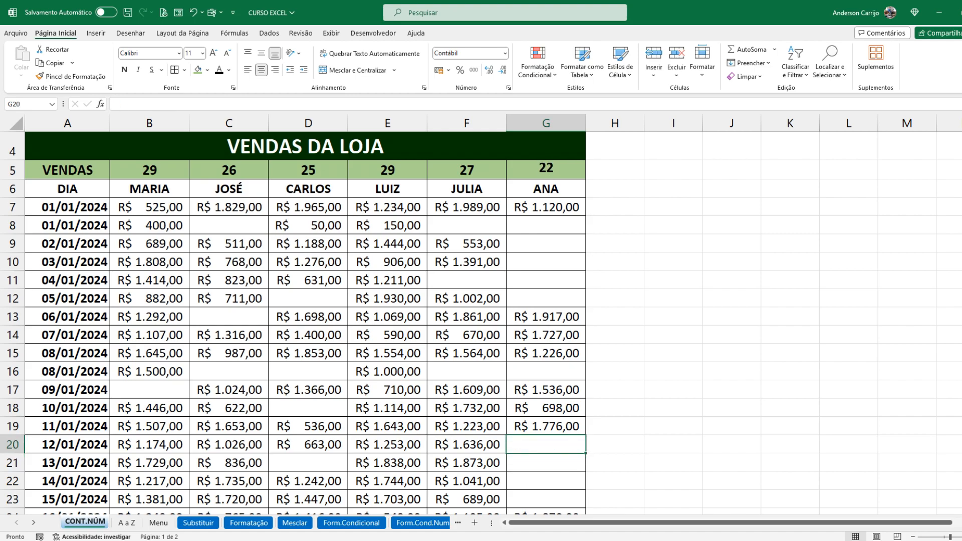
Step: Inspect the empty cell B40 below the first seller's sales and undo the last change
scroll(301, 321, "down", 7)
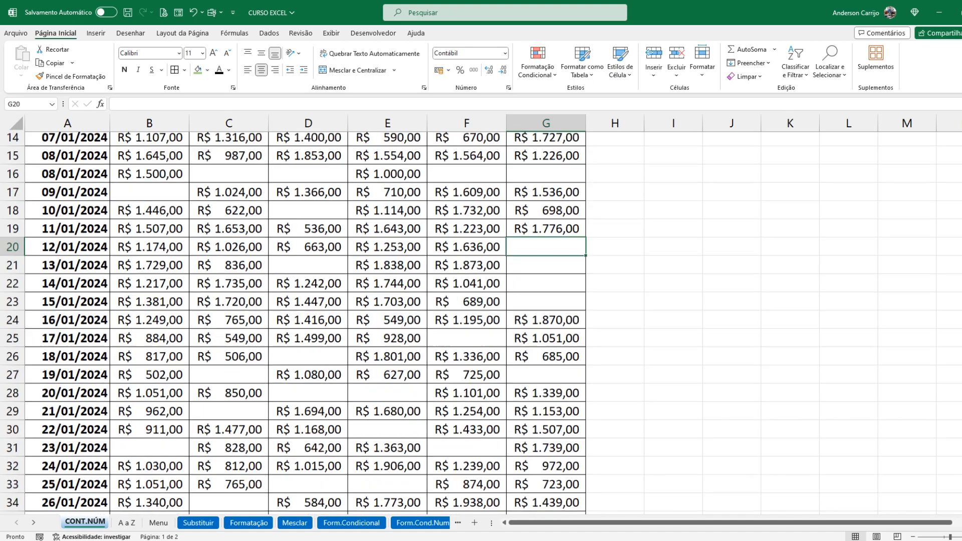
left_click(149, 426)
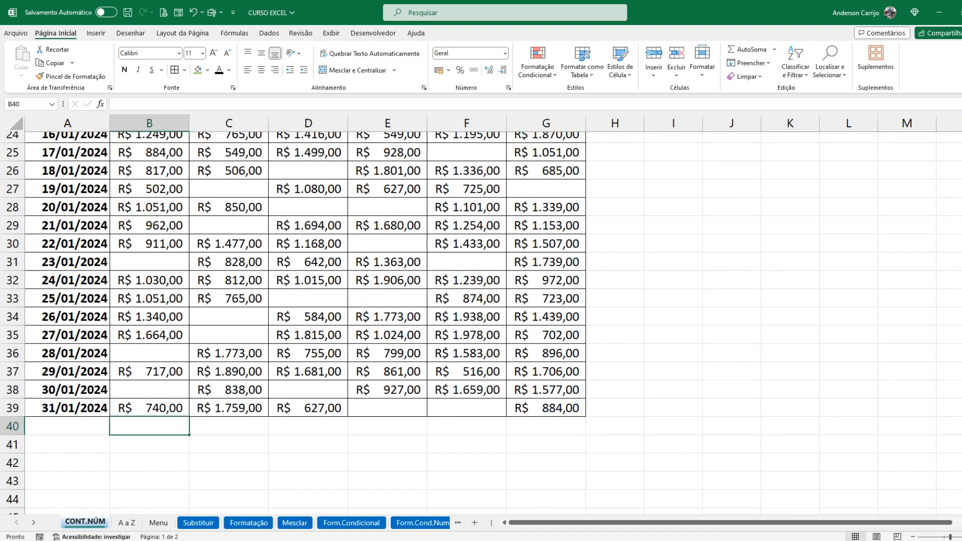
scroll(301, 321, "up", 8)
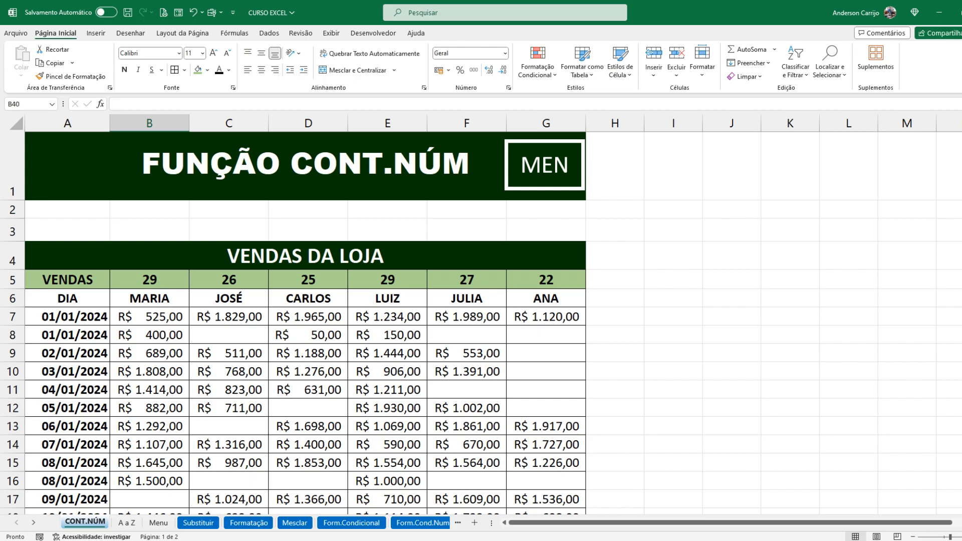
key("ctrl+z")
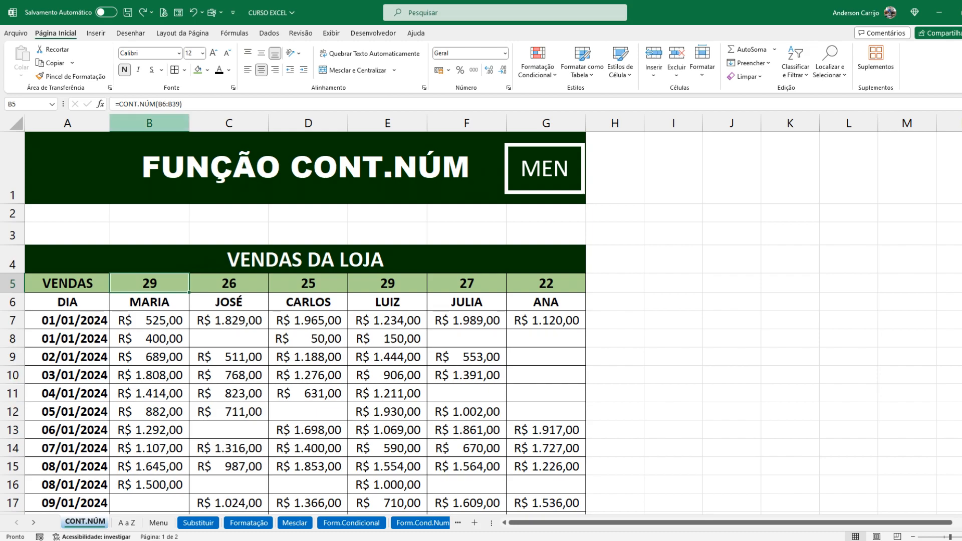
Step: Try to count the first seller's sales over the whole column by setting B5 to =CONT.NÚM(B:B)
left_click(150, 123)
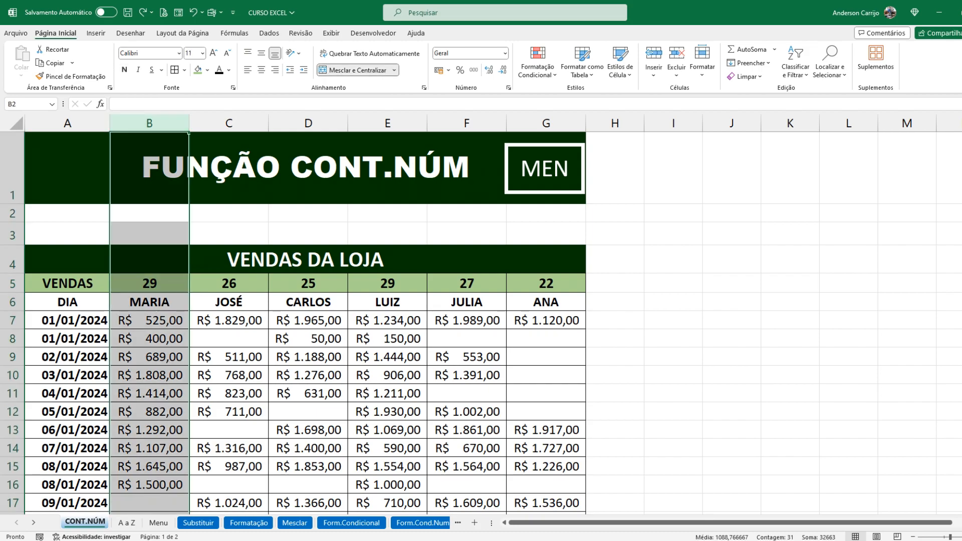
left_click(229, 123)
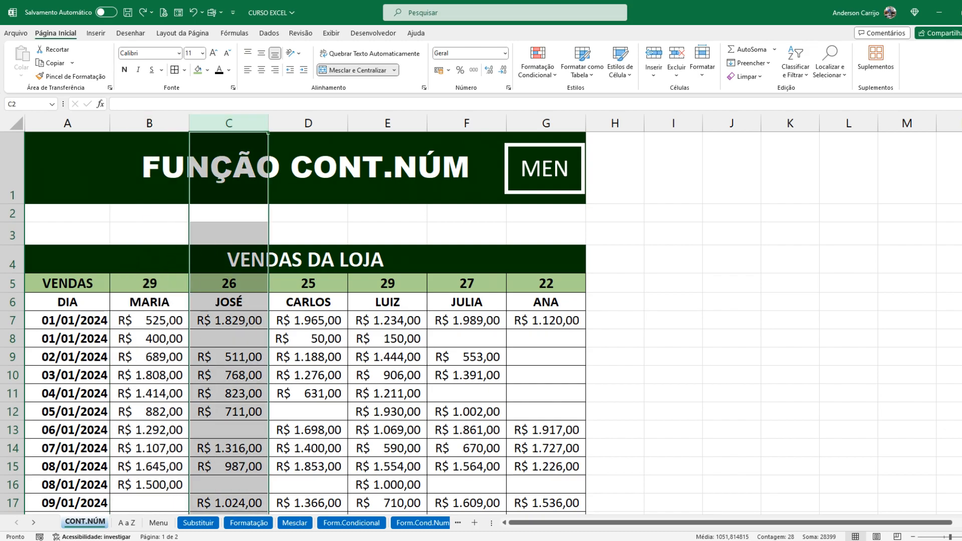
double_click(149, 284)
left_click(121, 284)
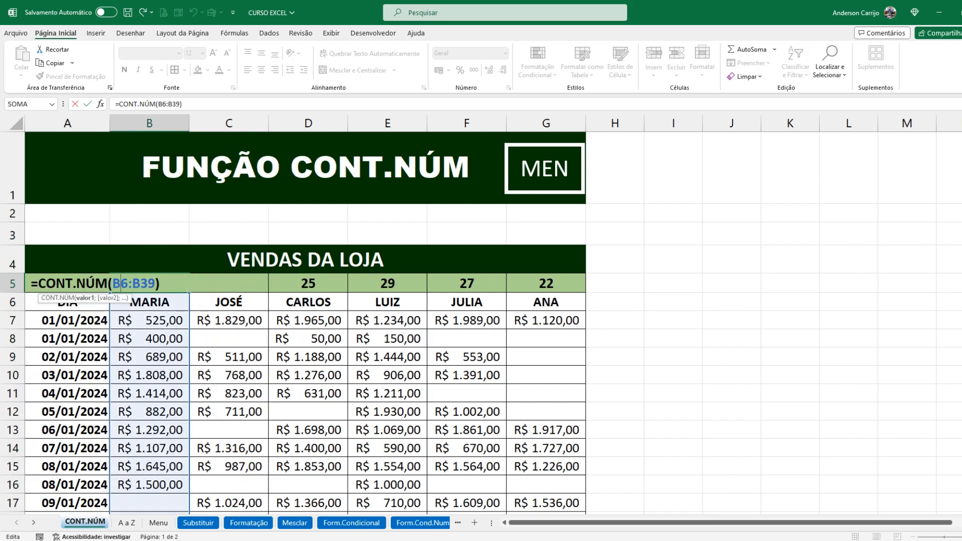
key("Delete")
key("Right")
key("Right")
key("Delete")
key("Delete")
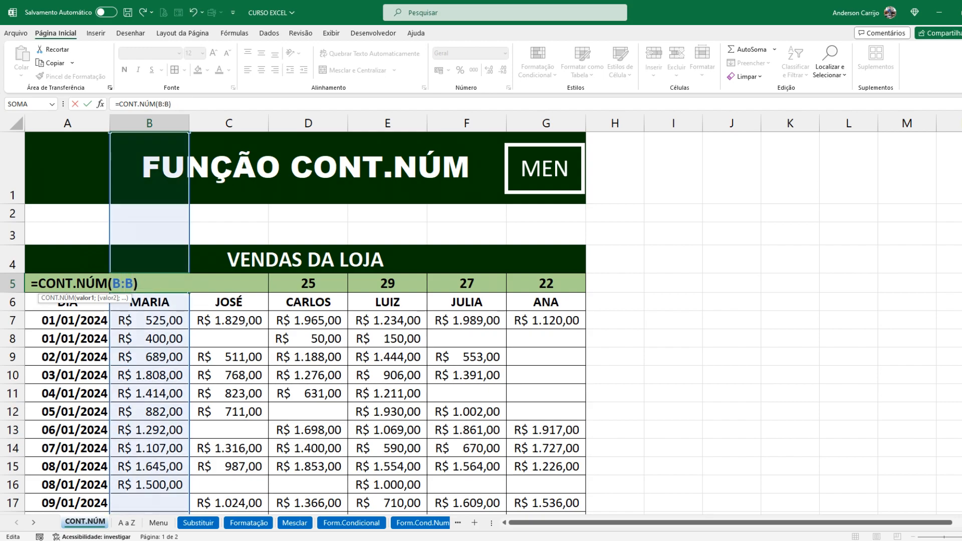
key("Return")
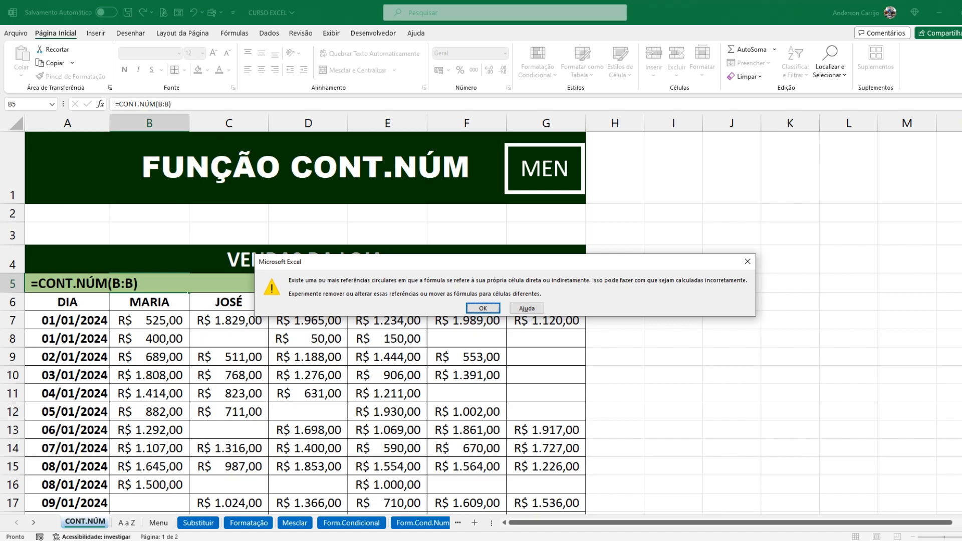
key("Return")
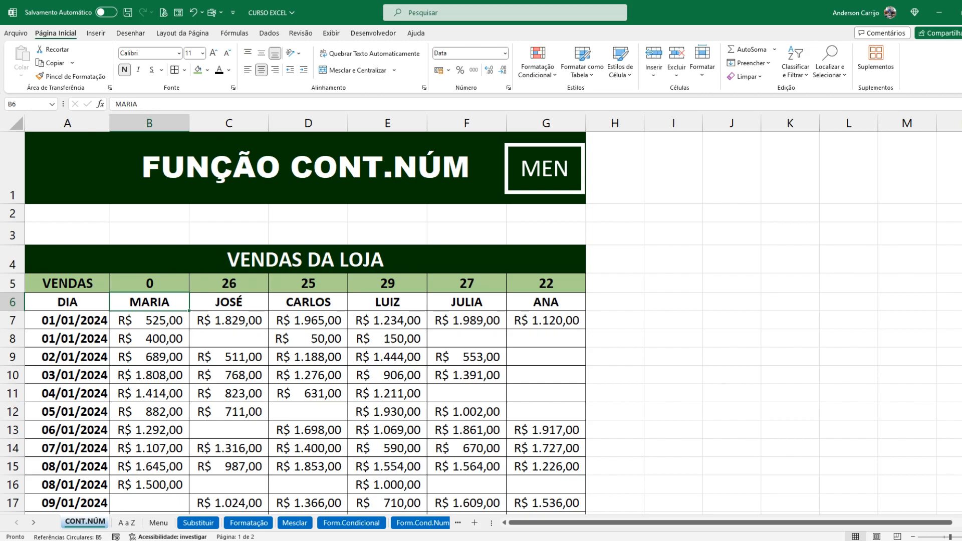
Step: Unmerge the VENDAS DA LOJA title in A4:G4 and center it with the horizontal alignment Centralizar seleção
left_click(306, 260)
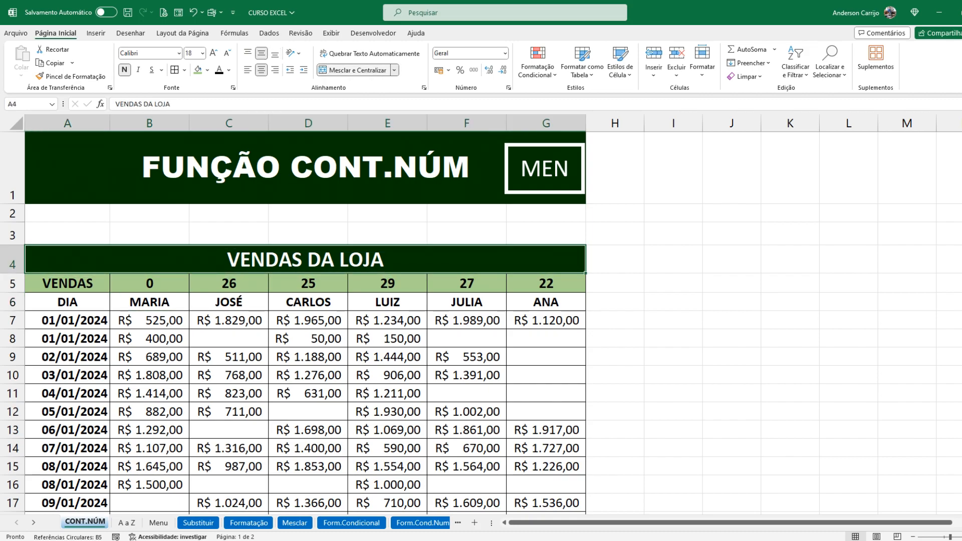
left_click(356, 70)
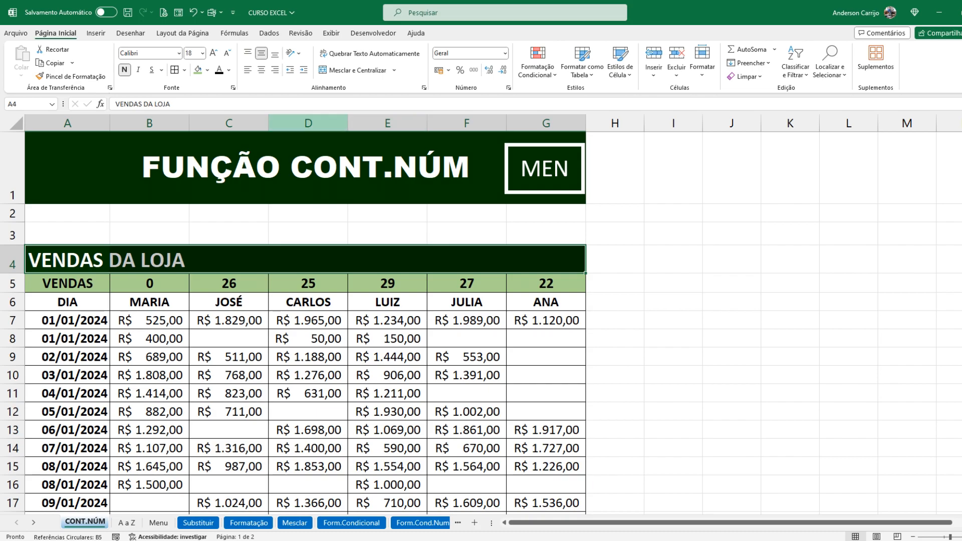
right_click(254, 261)
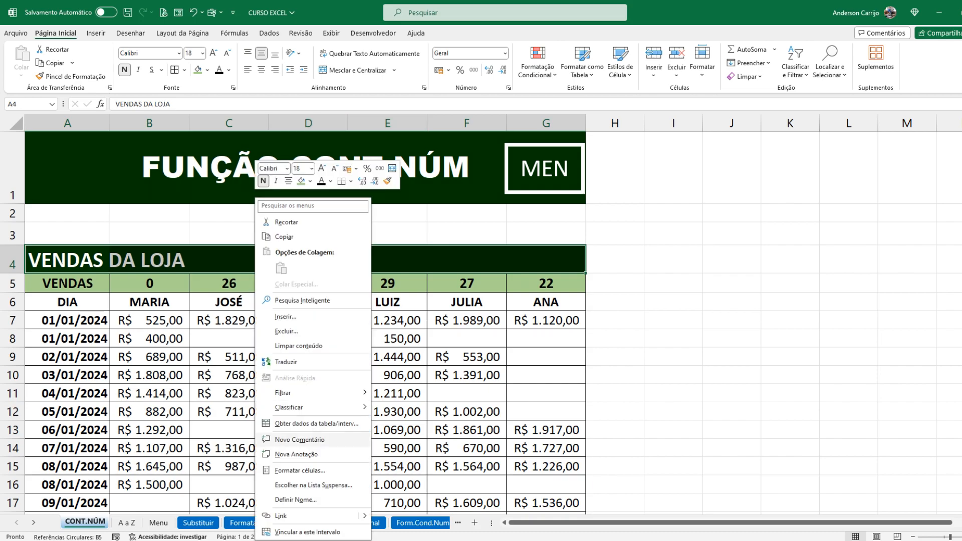
left_click(300, 471)
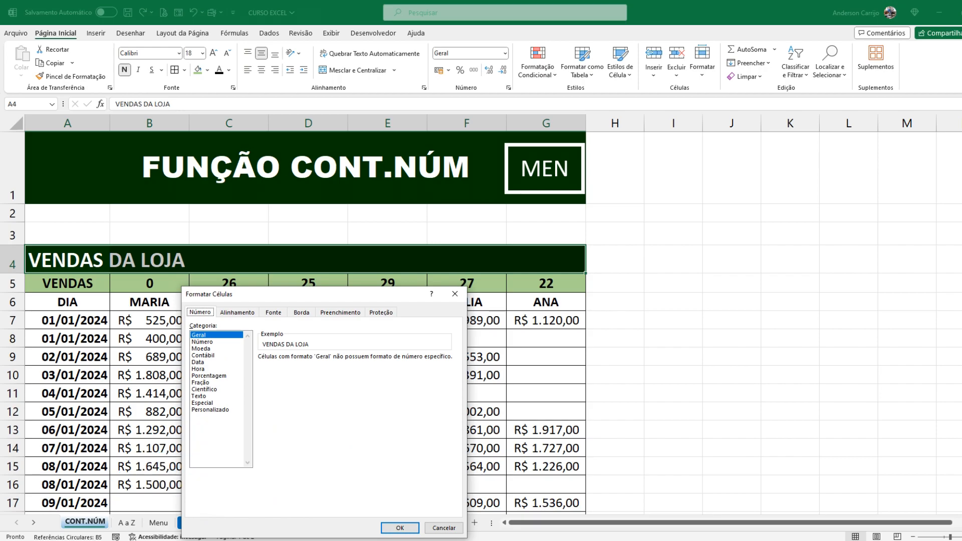
left_click(237, 312)
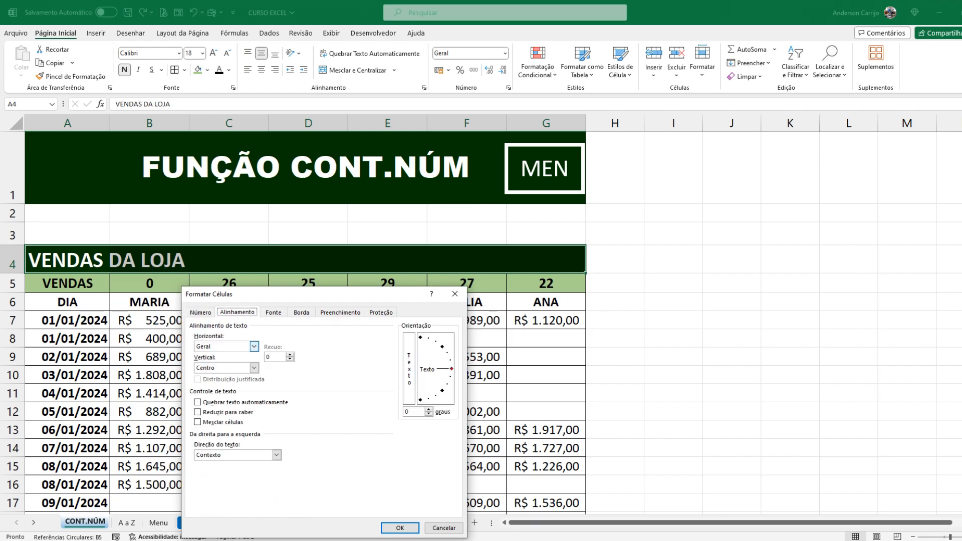
left_click(254, 346)
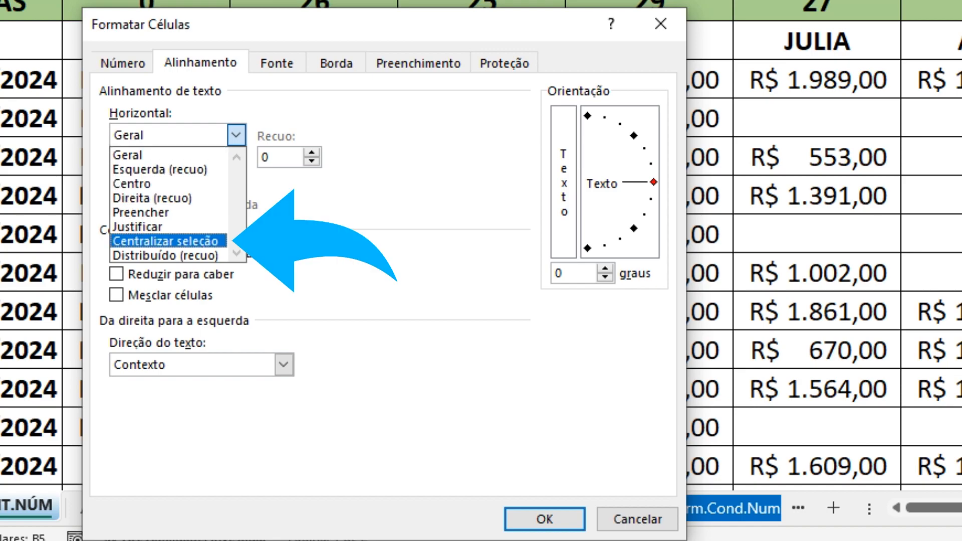
left_click(169, 241)
left_click(545, 519)
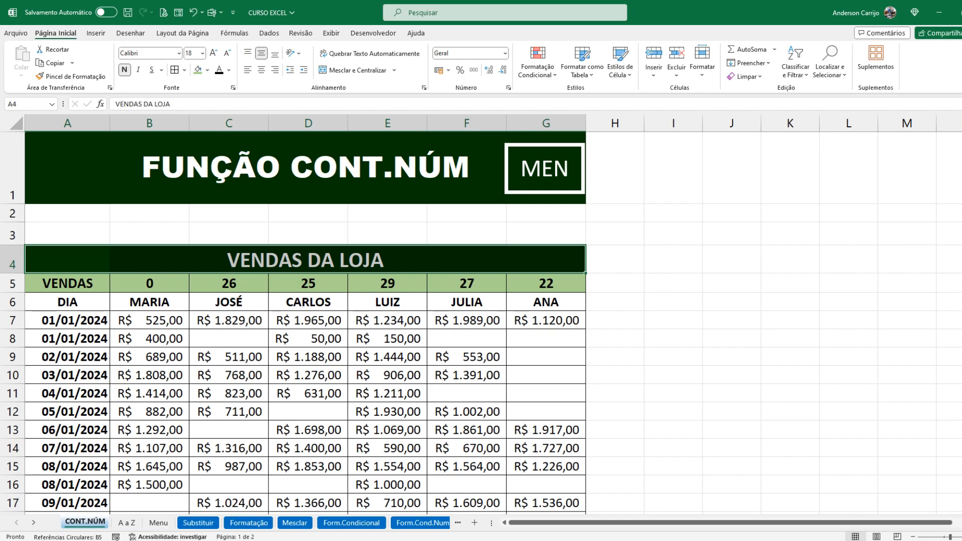
left_click(467, 234)
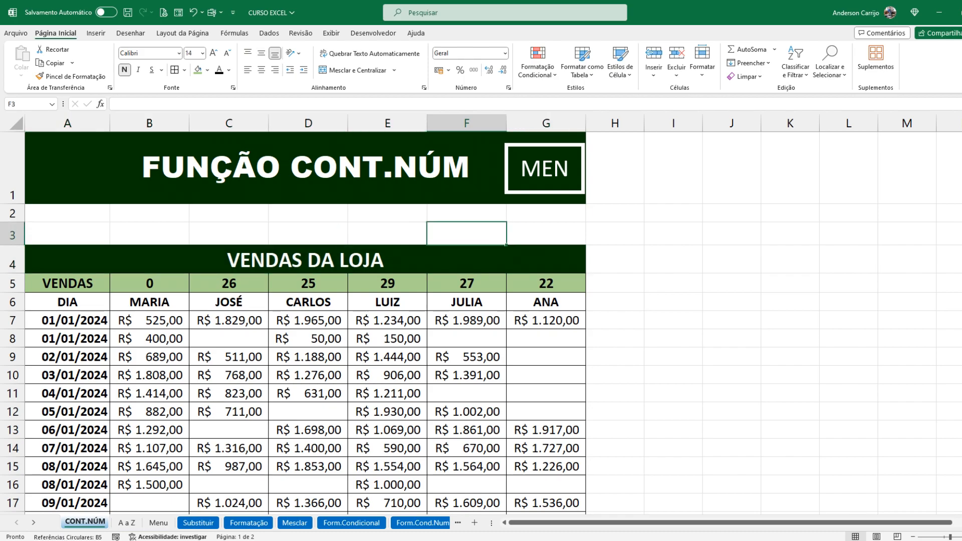
left_click(149, 260)
left_click(67, 259)
left_click(228, 259)
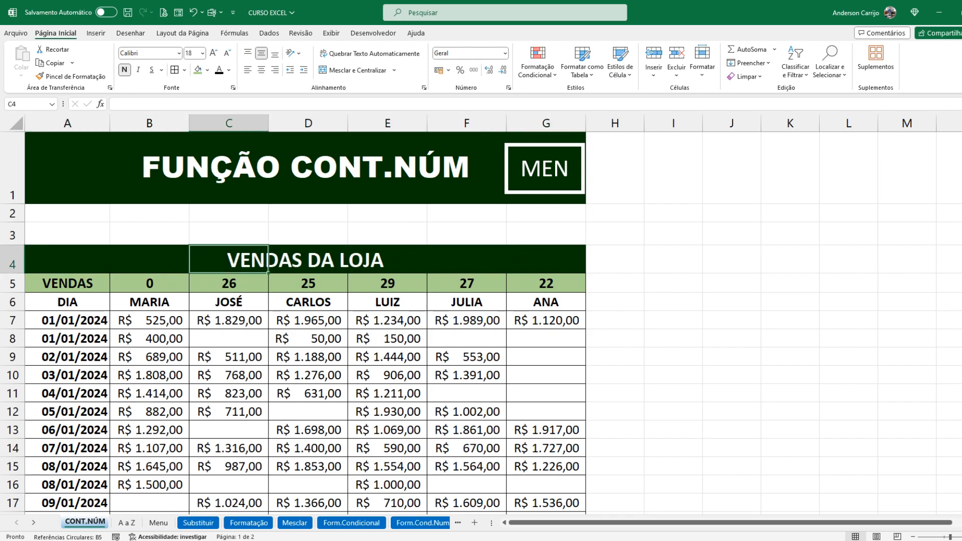
Step: Unmerge the FUNÇÃO CONT.NÚM heading in A1:G1 and set its horizontal alignment to Centralizar seleção
left_click(305, 167)
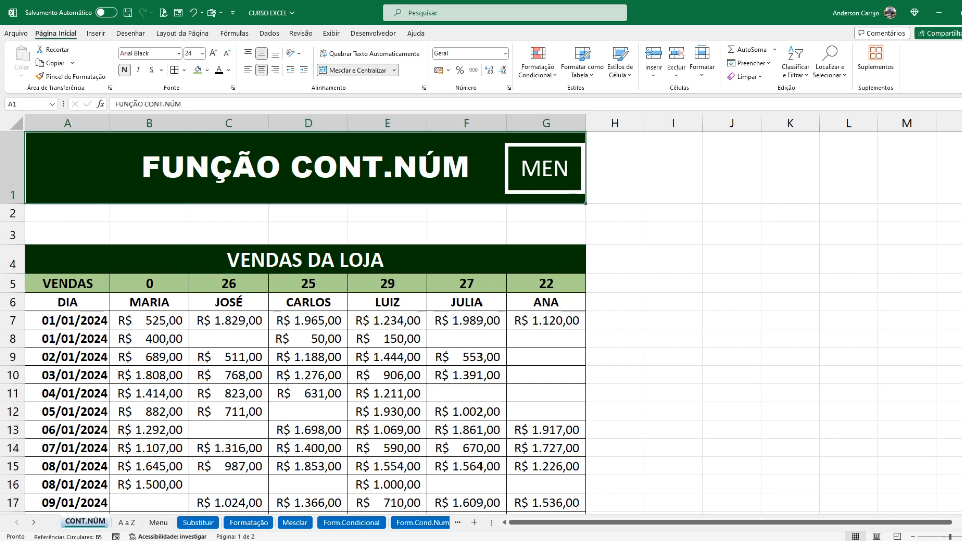
left_click(358, 69)
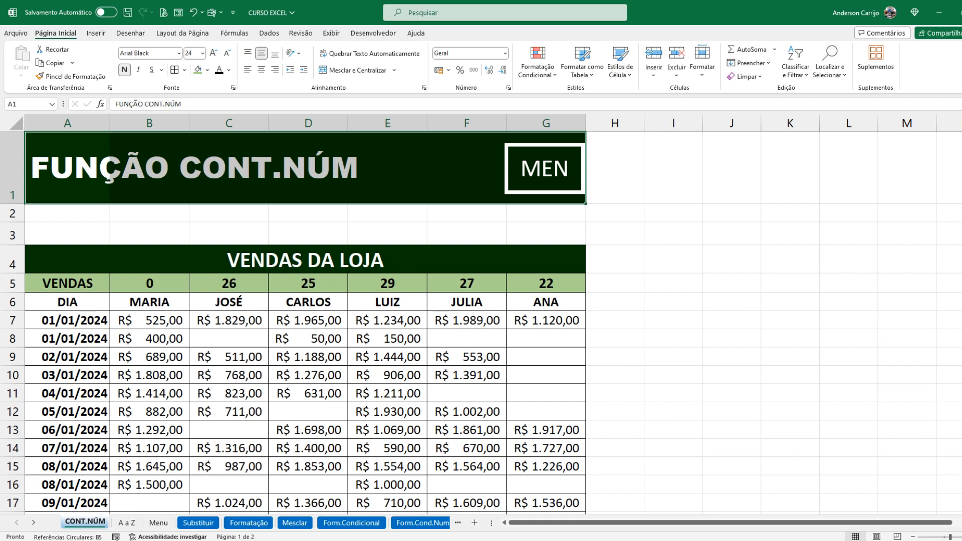
key("ctrl+1")
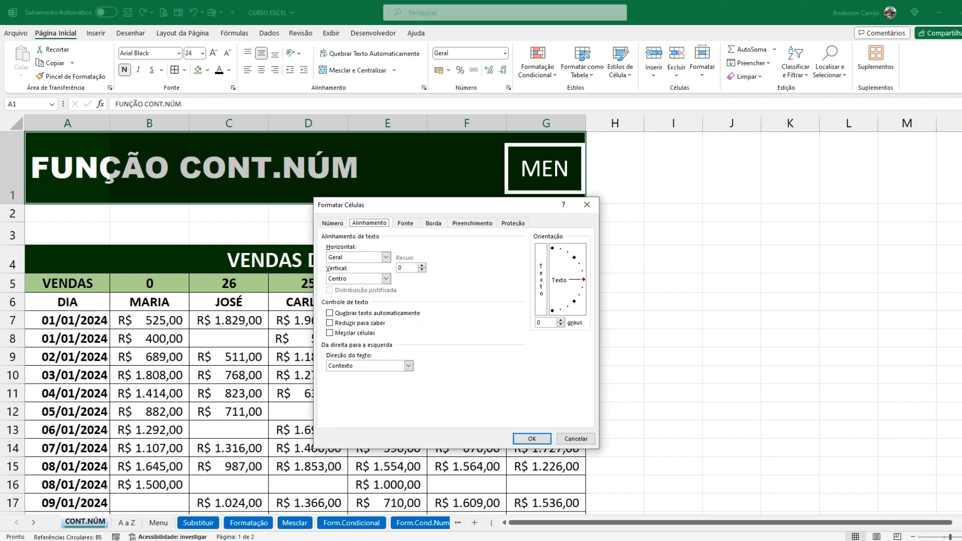
left_click(386, 257)
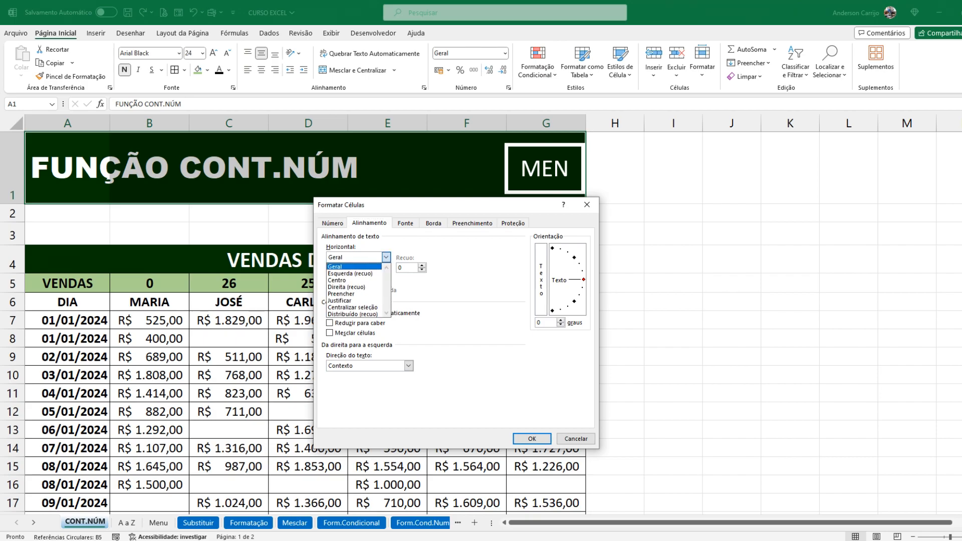
left_click(354, 266)
left_click(332, 223)
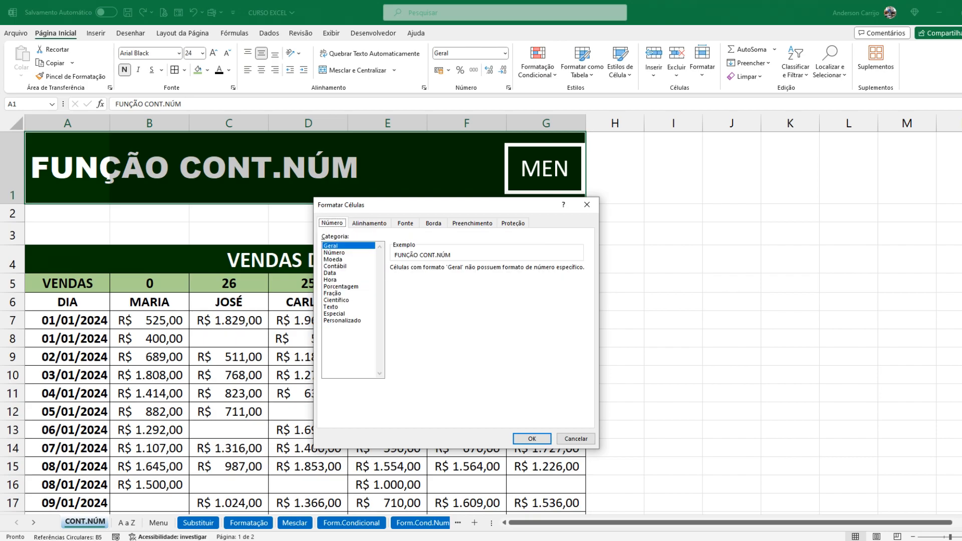
left_click(370, 223)
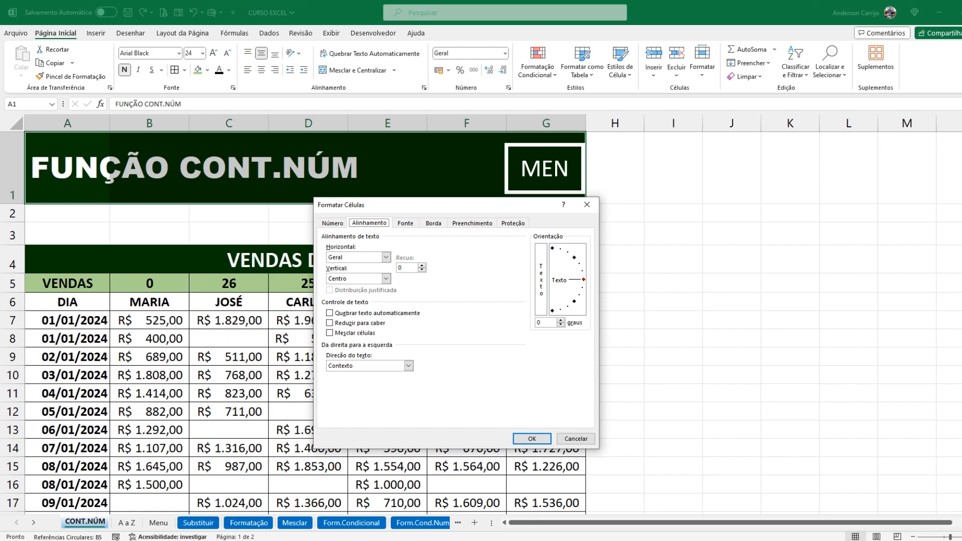
left_click(386, 257)
left_click(354, 309)
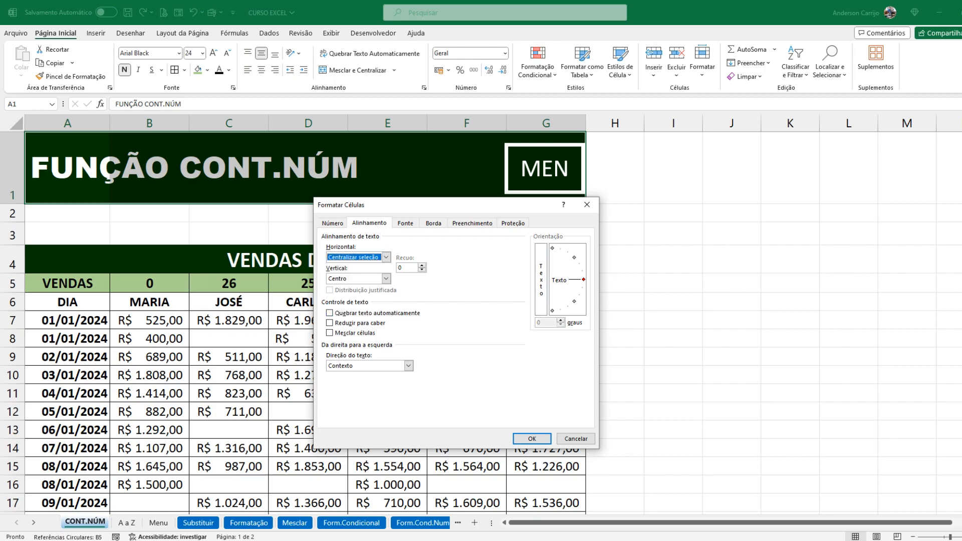
key("Return")
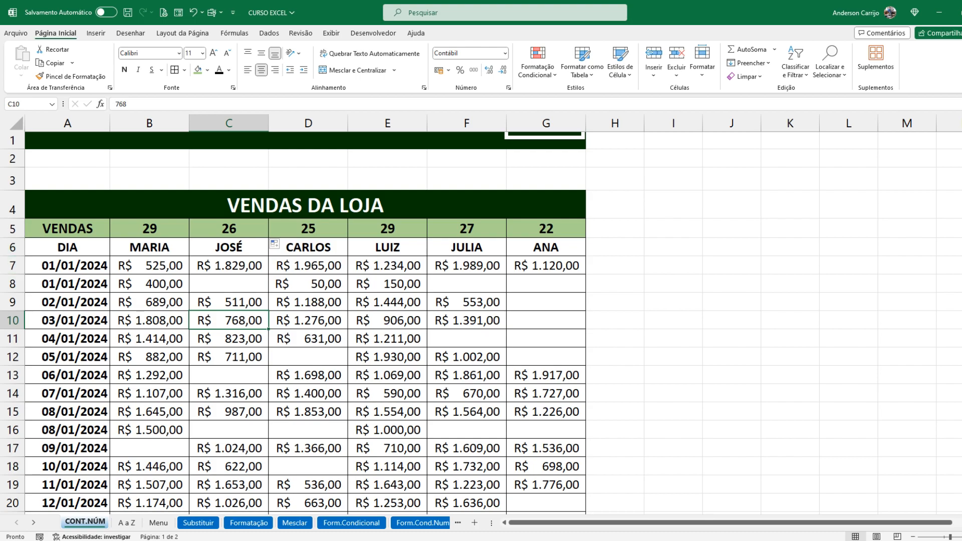
Step: Format the range A6:G39 as a table with headers, using the first blue style in the Clara group
left_click_drag(68, 247, 552, 471)
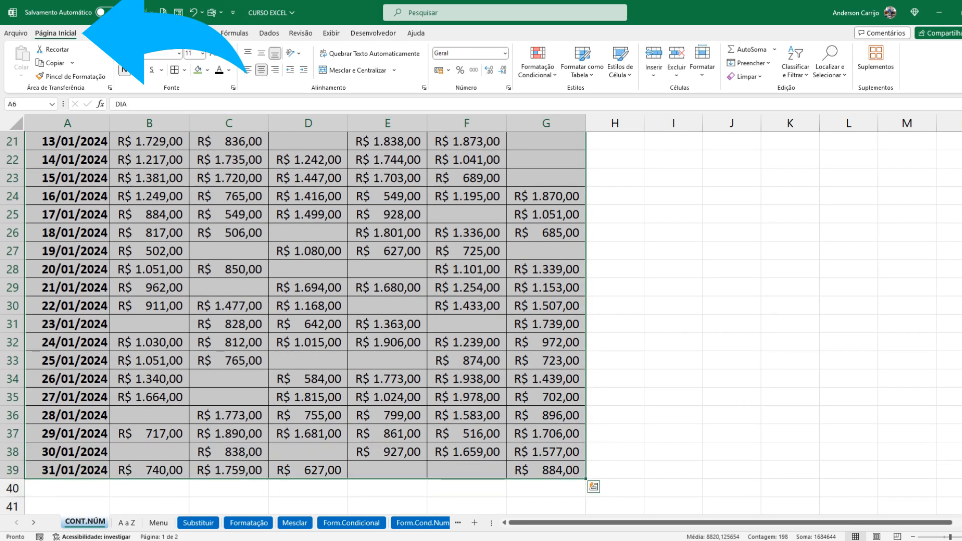
left_click(582, 66)
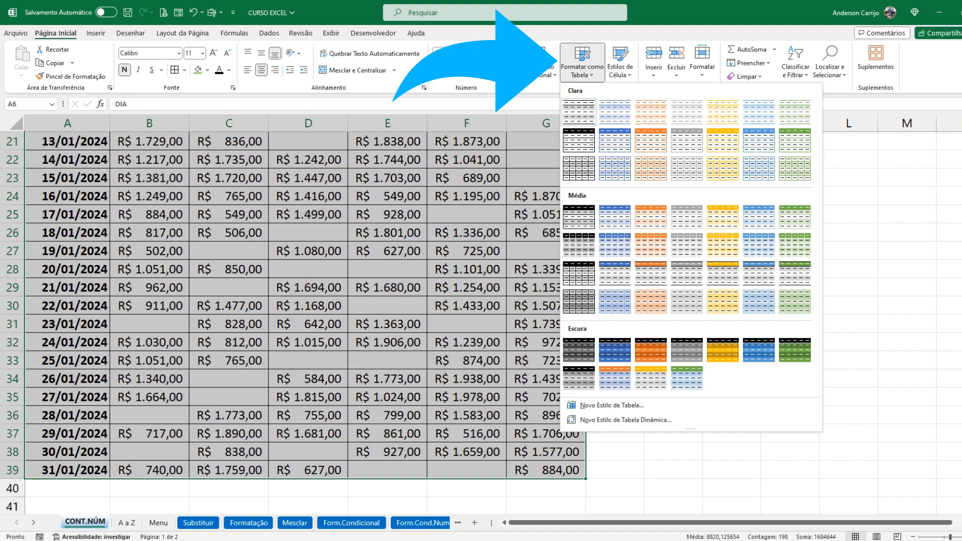
left_click(618, 119)
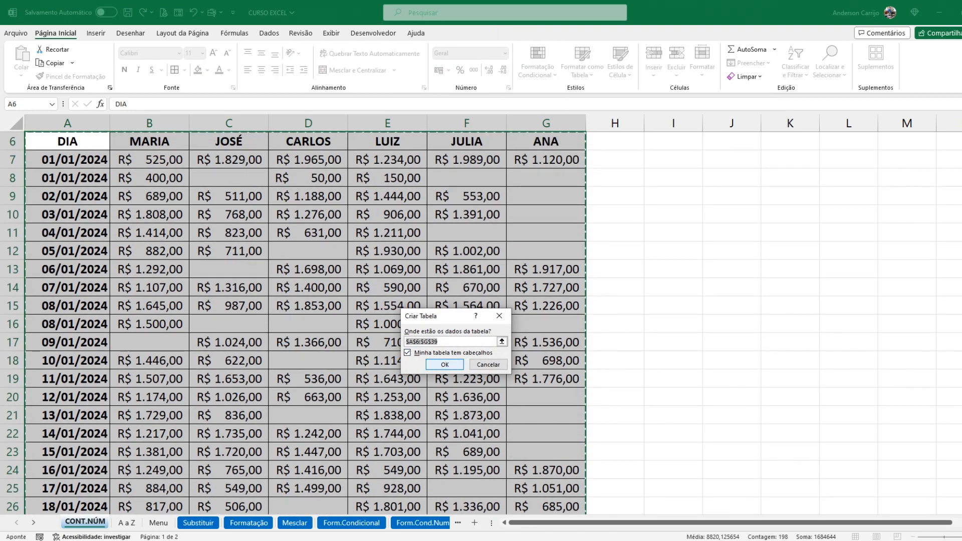
left_click(444, 364)
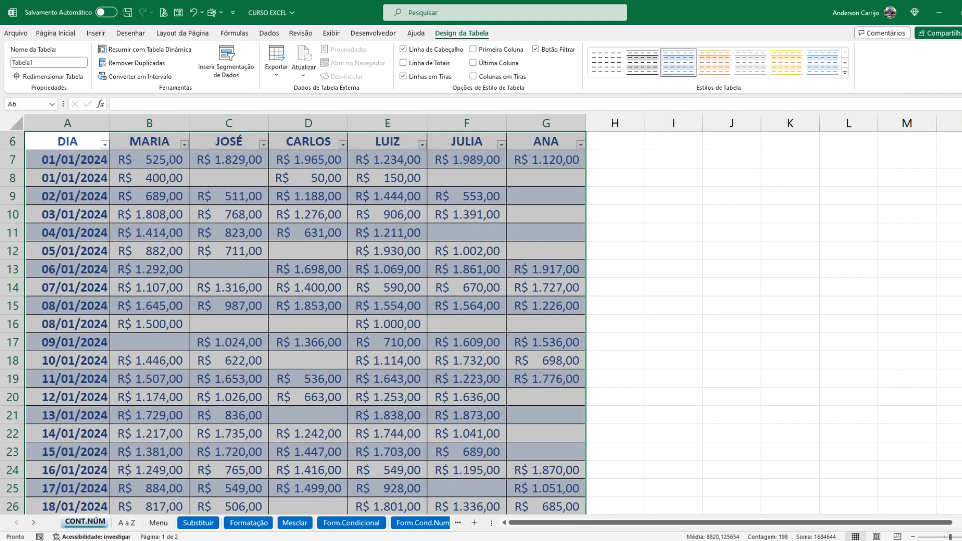
scroll(321, 323, "up", 2)
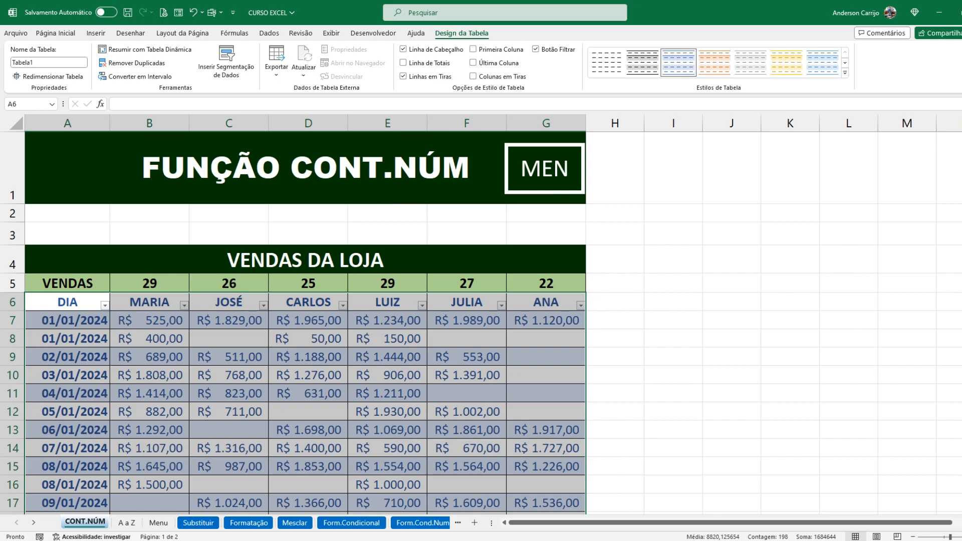
left_click(150, 321)
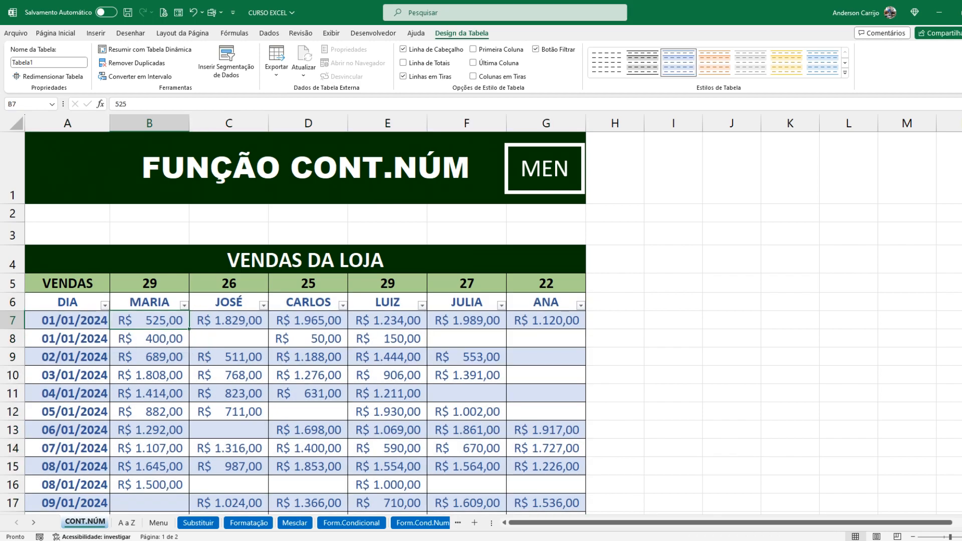
Step: Edit the CONT.NÚM formula in B5 so it counts the first seller's whole Tabela1 column, covering B7:B39
double_click(154, 283)
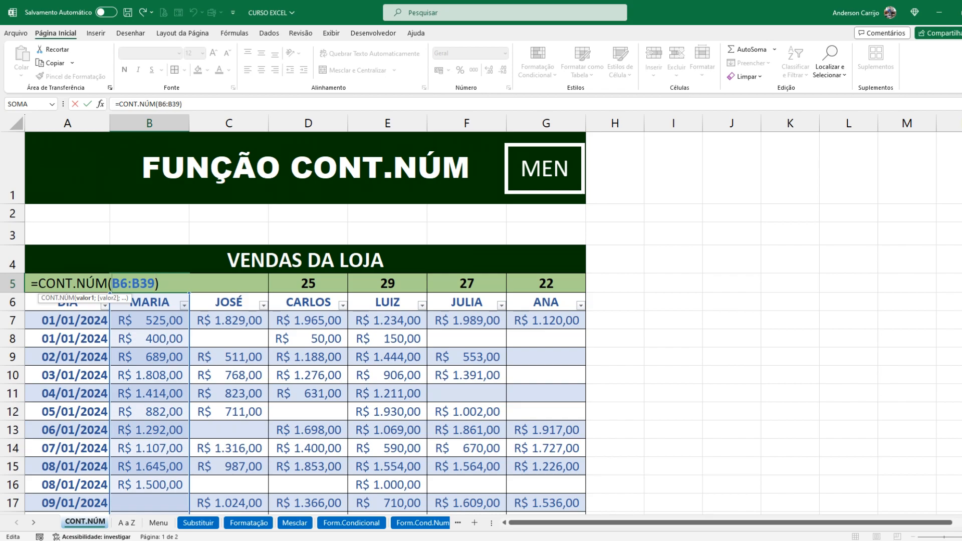
key("Delete")
key("Delete")
key("Delete")
key("Delete")
key("Delete")
key("Delete")
left_click_drag(149, 320, 181, 472)
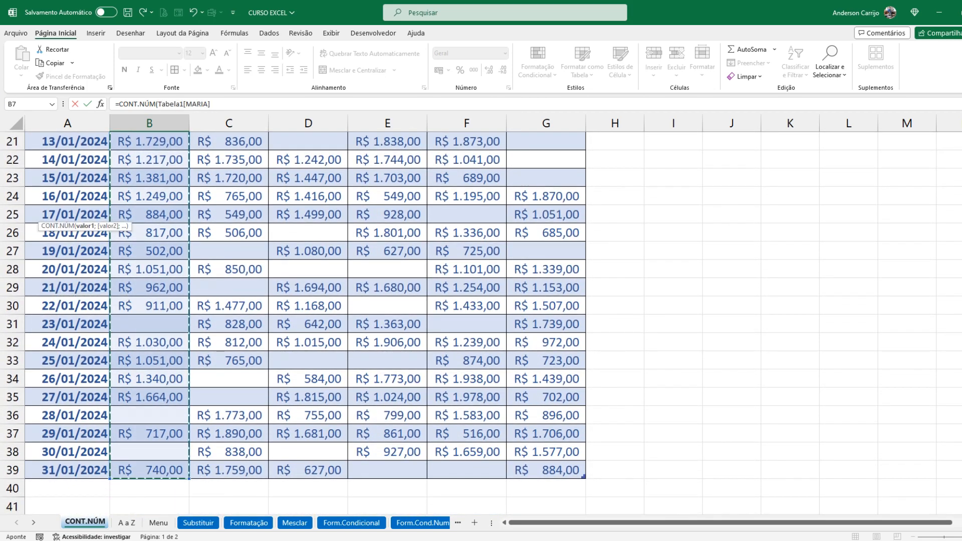
scroll(181, 472, "up", 7)
type(")")
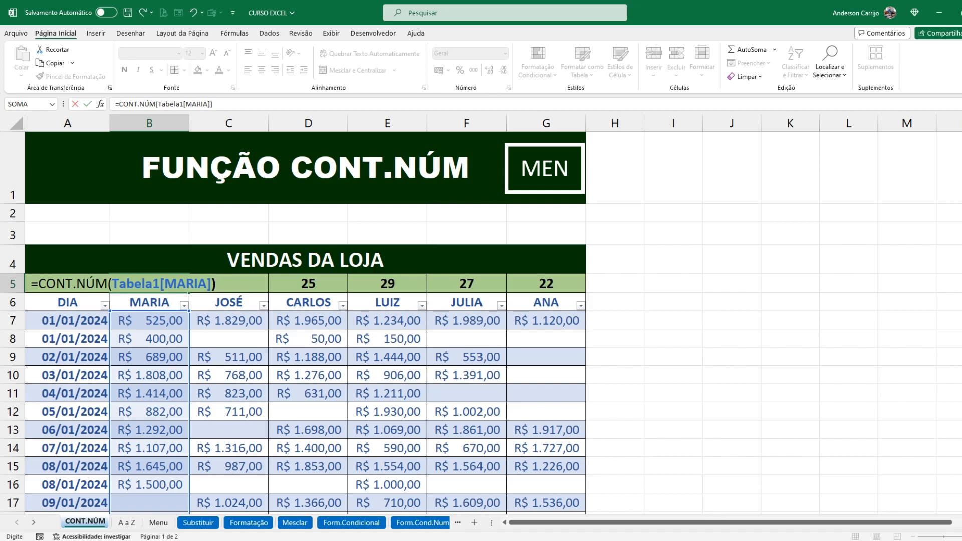
key("Return")
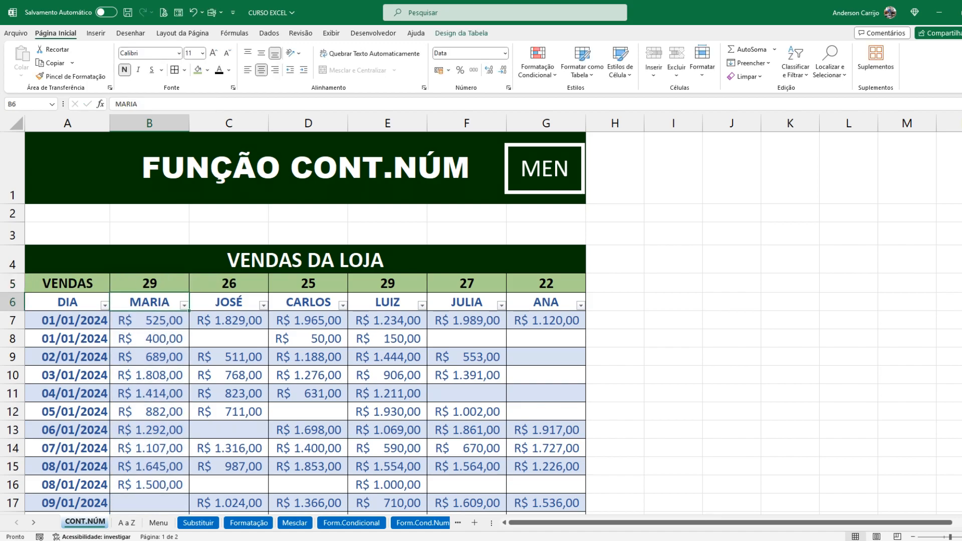
Step: Fill the B5 count formula across to G5 and check the column reference in D5's formula
key("Up")
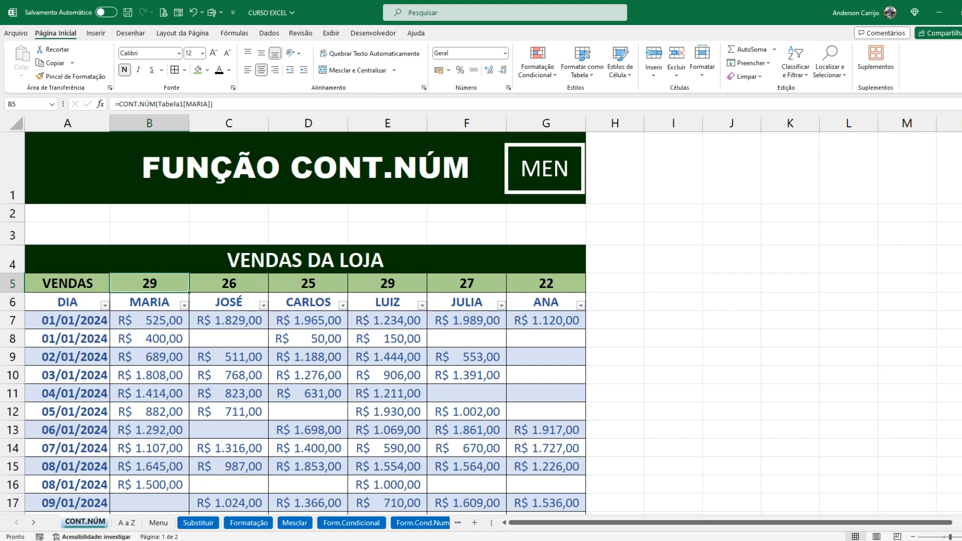
left_click_drag(189, 292, 582, 286)
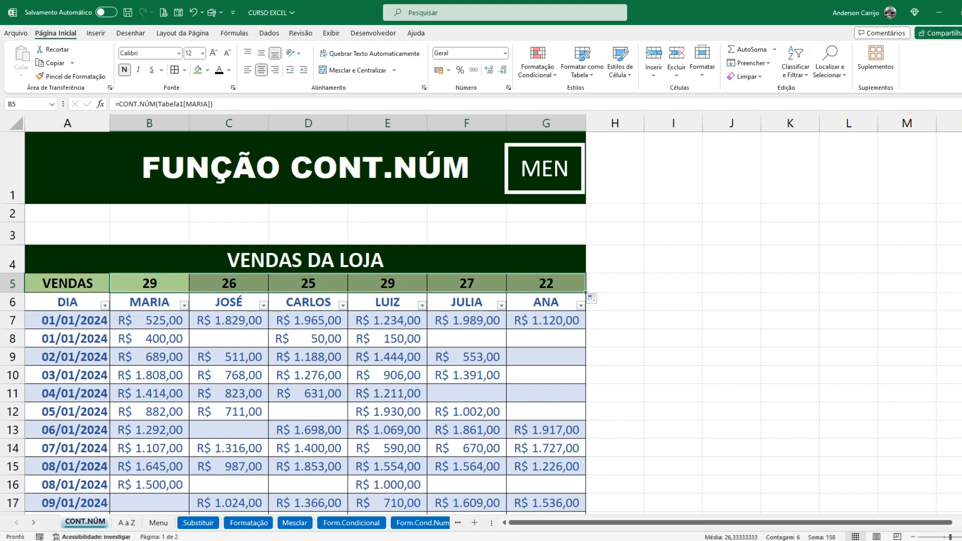
left_click(320, 284)
double_click(319, 284)
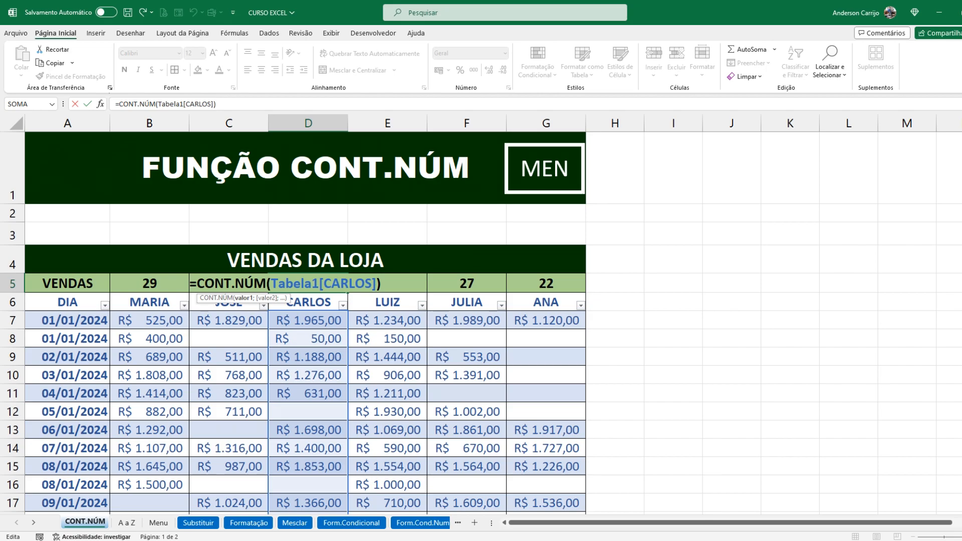
key("Return")
Step: Add a new row directly below the sales table with the date 31/01/2024 in A40
scroll(321, 321, "down", 6)
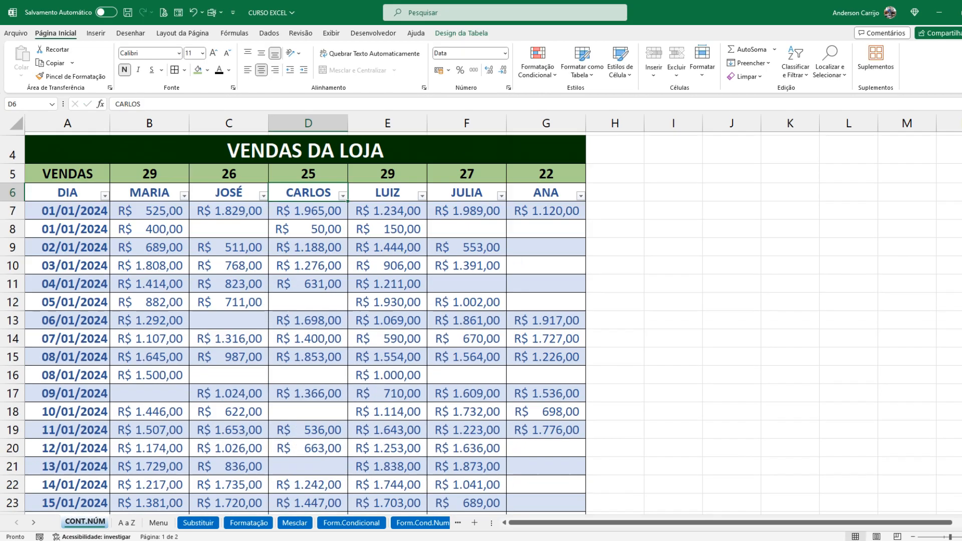
scroll(321, 321, "down", 2)
left_click(67, 430)
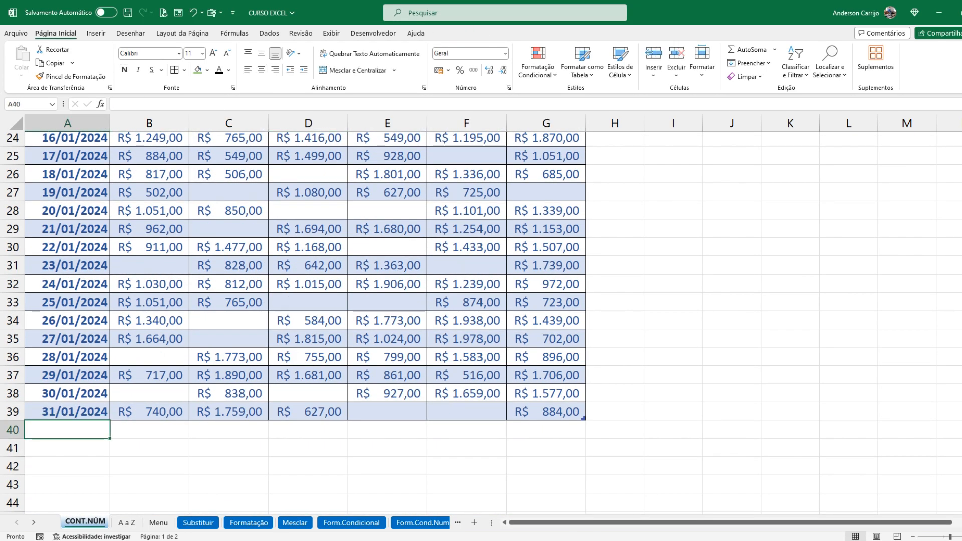
type("31")
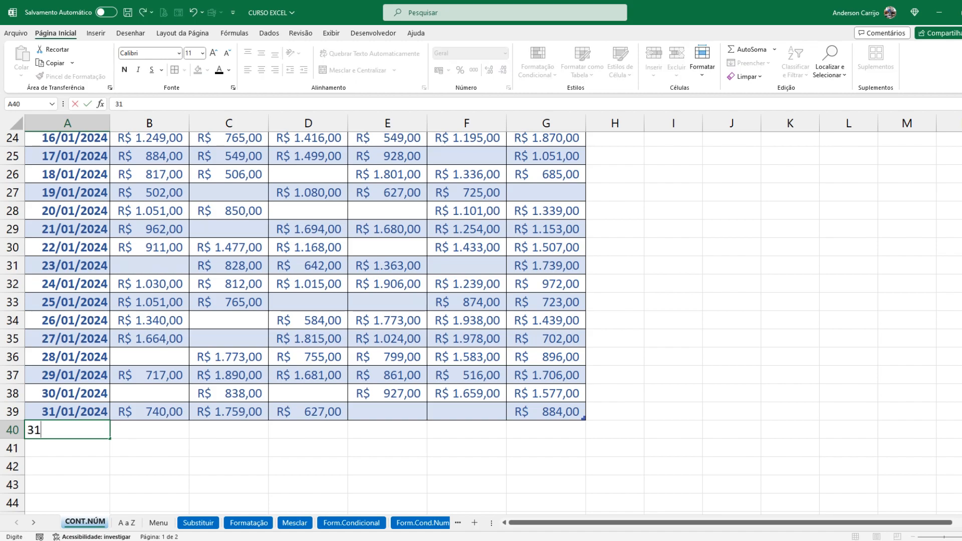
type("/01/2024")
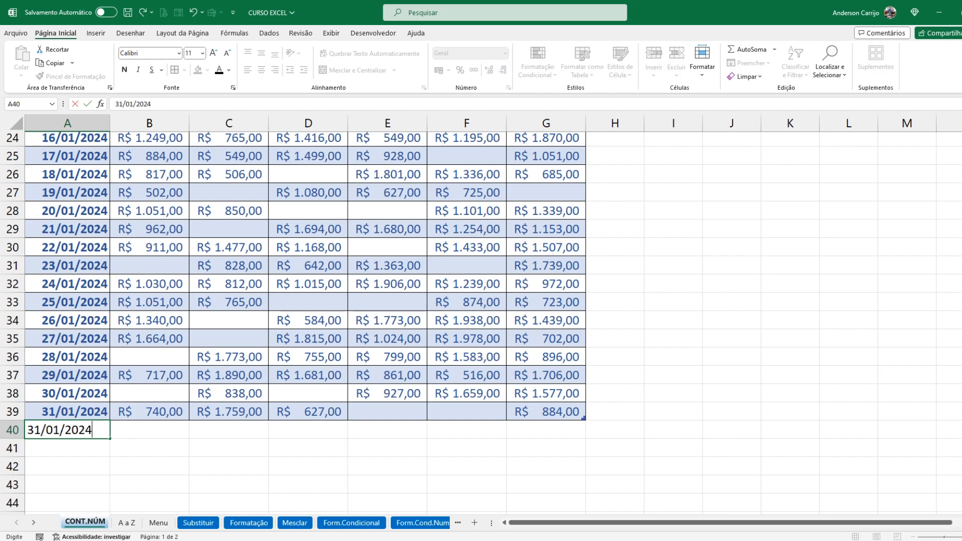
key("Return")
key("Up")
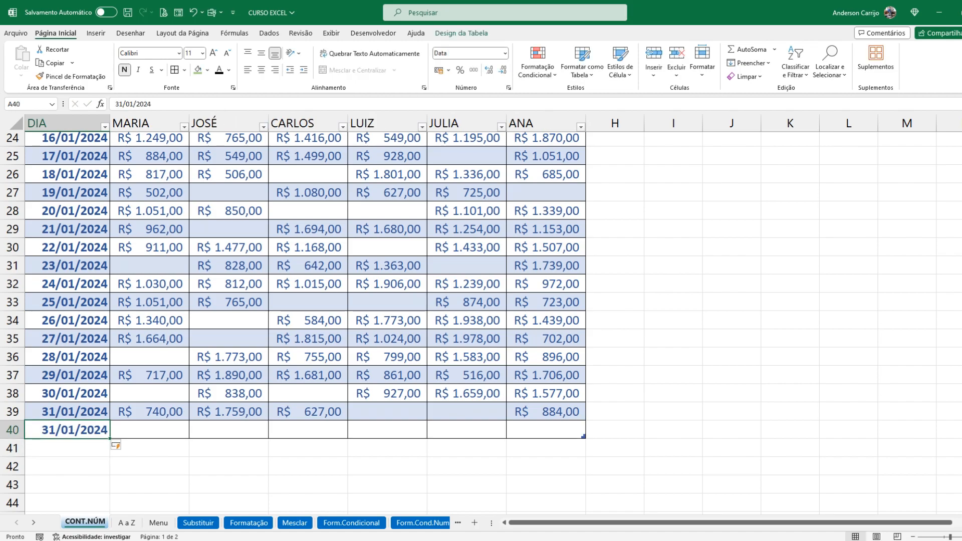
Step: Enter a sale of 500 for the first seller in B40 and check the count in B5
key("Right")
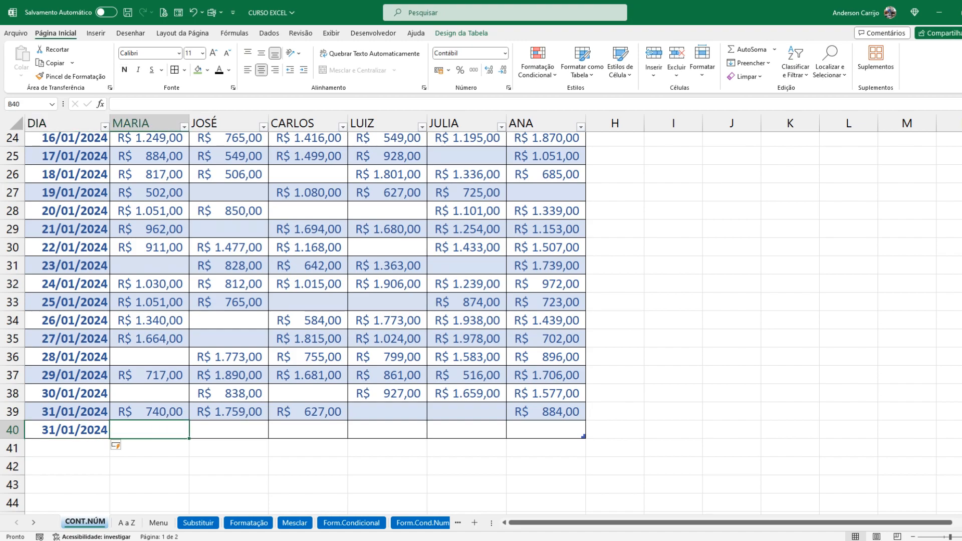
scroll(301, 321, "up", 8)
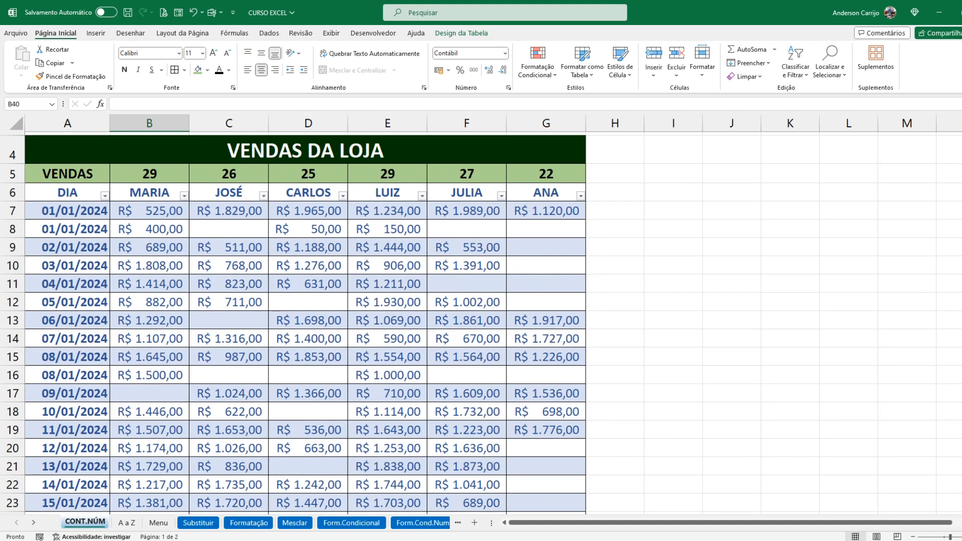
scroll(301, 321, "down", 10)
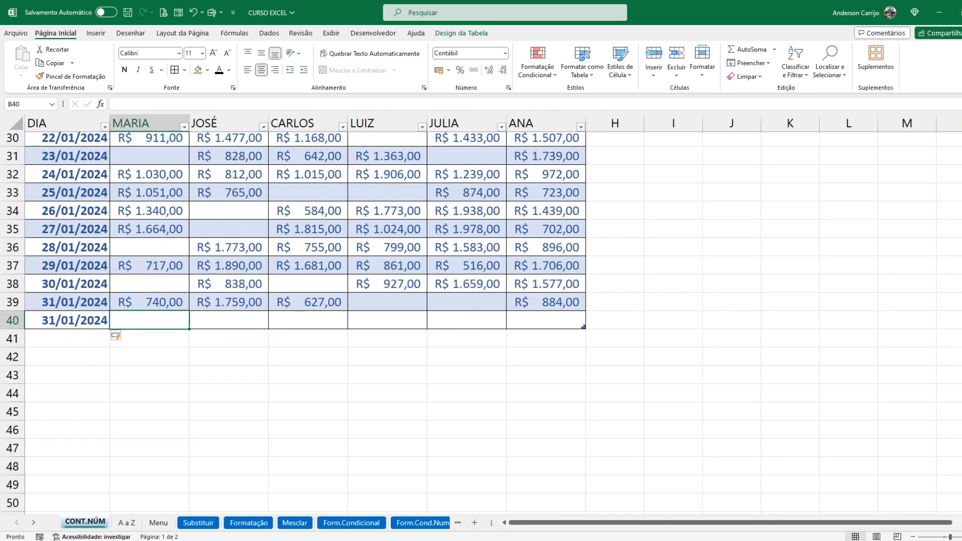
type("500")
key("Return")
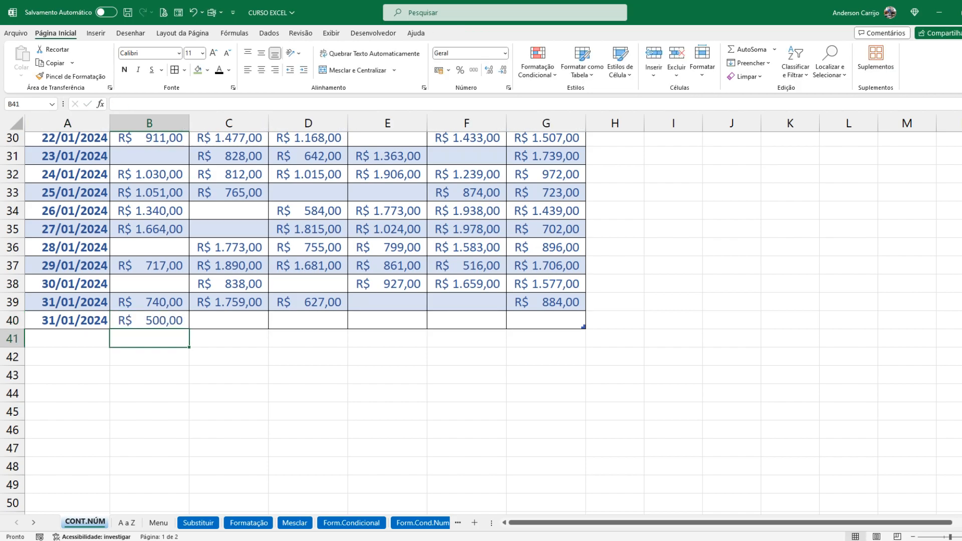
scroll(301, 321, "up", 10)
left_click(149, 284)
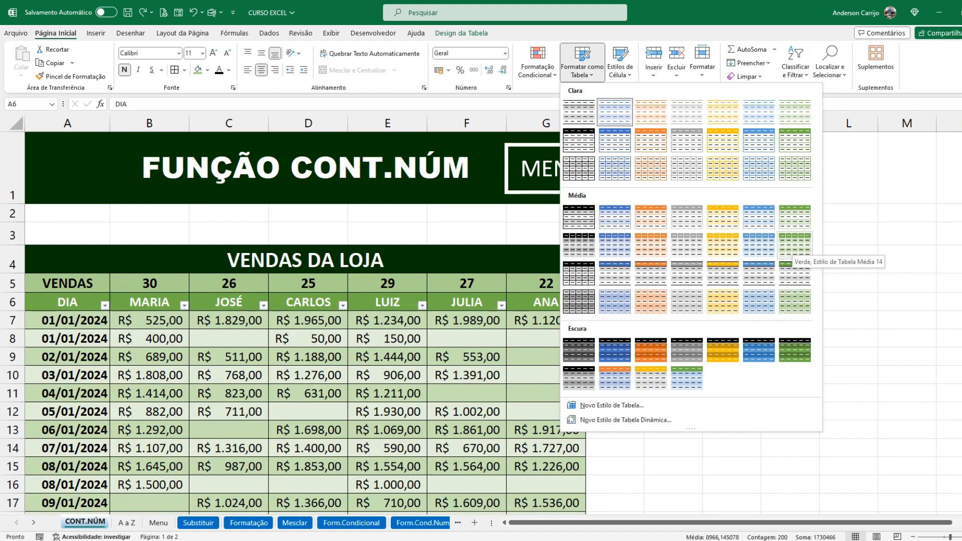
Step: Apply the style Verde, Estilo de Tabela Média 14 to the sales table
left_click(793, 246)
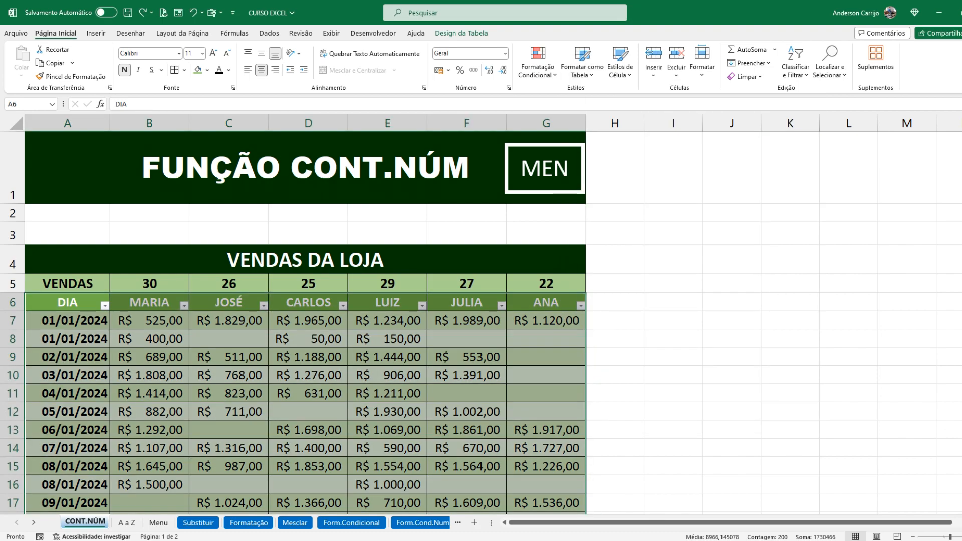
left_click(229, 357)
Step: Enter a sale of 5000 for the first seller in B41, directly below the table's last row
scroll(229, 357, "down", 10)
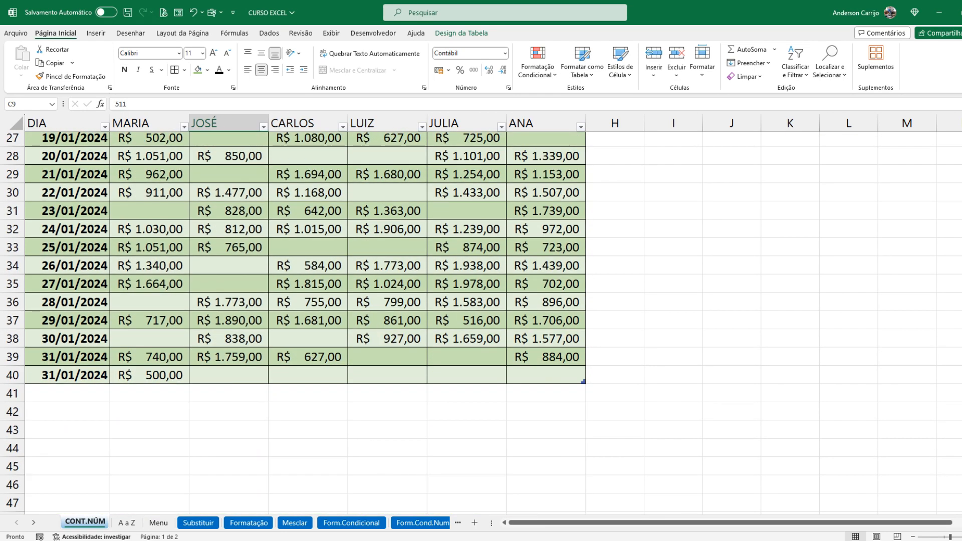
left_click(149, 394)
type("5000")
key("Return")
key("Up")
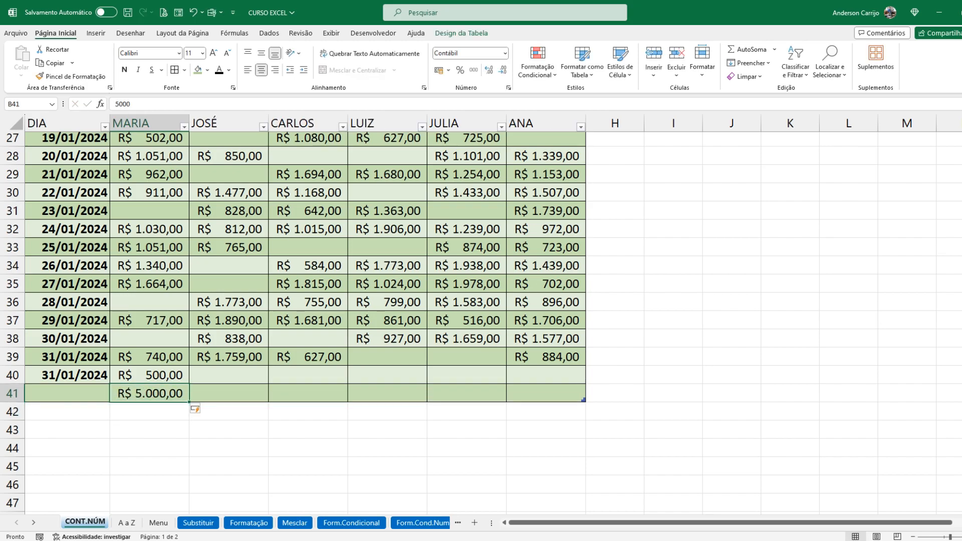
Step: Enter the date 31/01/2024 in A41 and check the sales counts and the C5 formula in row 5
key("Left")
type("31/01/2024")
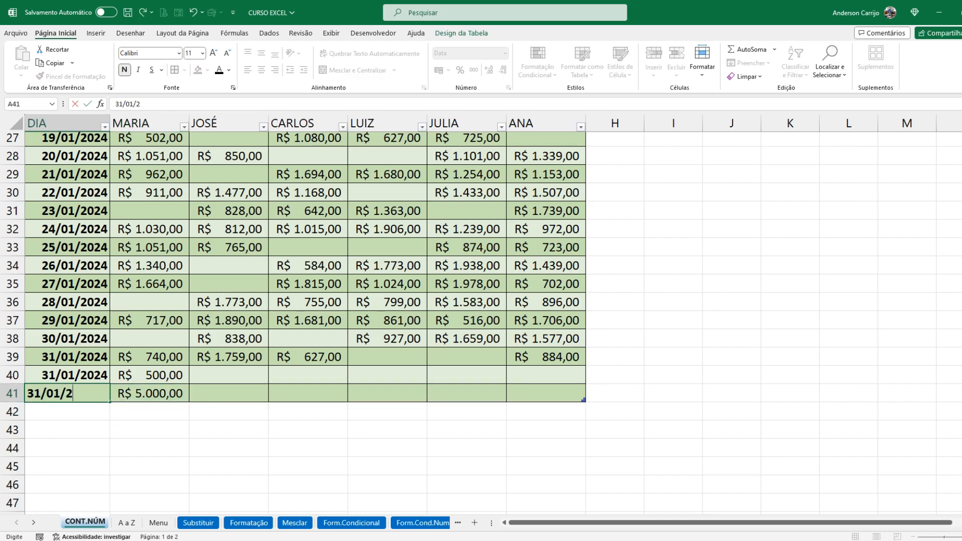
key("Return")
scroll(305, 280, "up", 1)
scroll(305, 324, "up", 9)
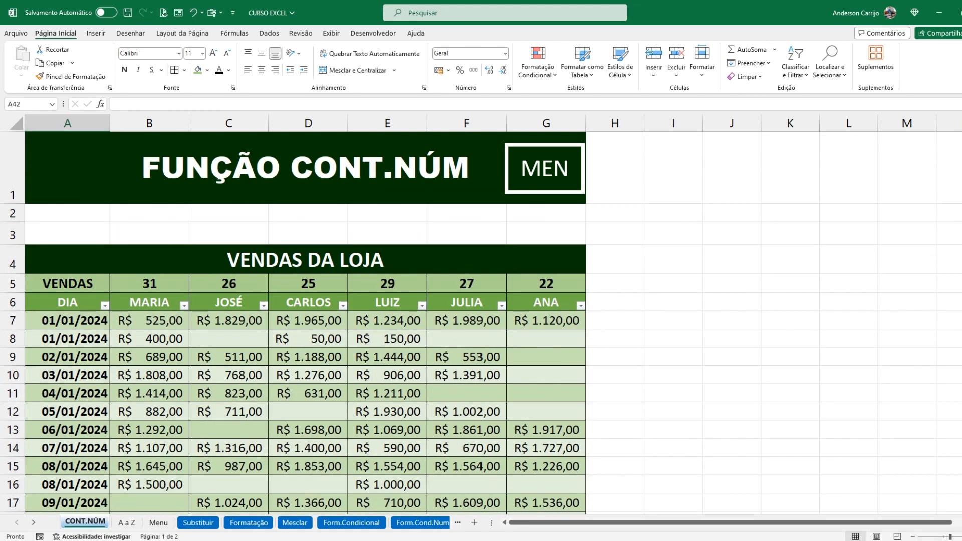
left_click(230, 284)
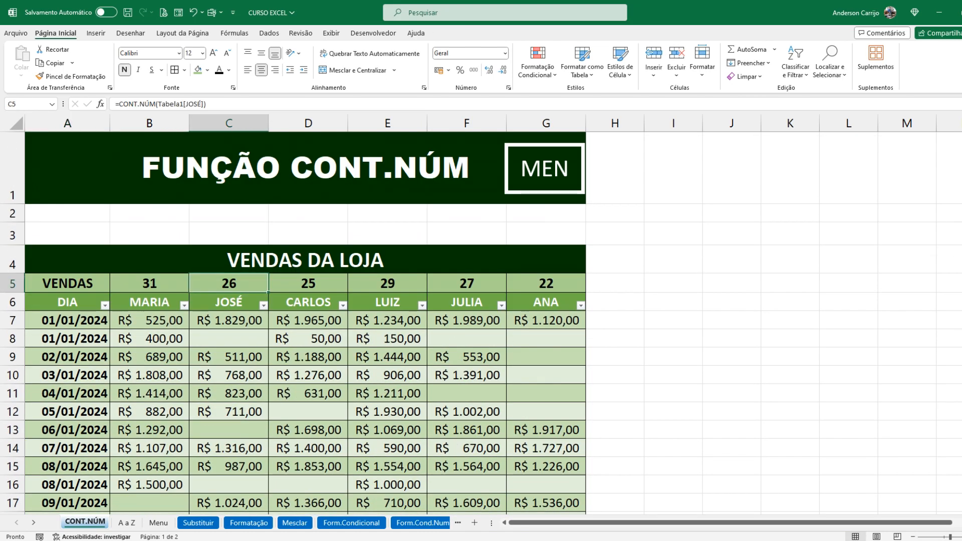